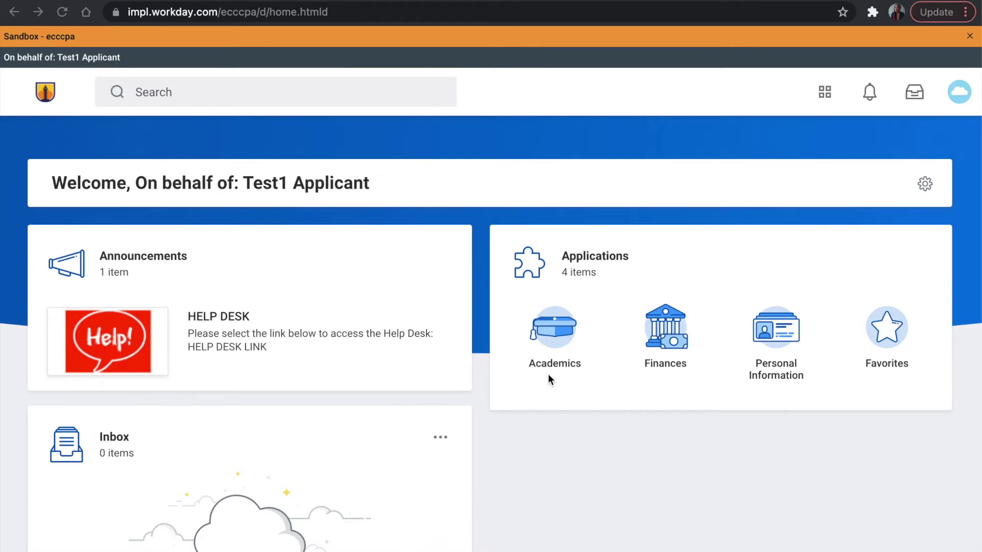
Go to the Academics area and bring up the Find Courses catalogue listing 31 courses.
left_click(552, 333)
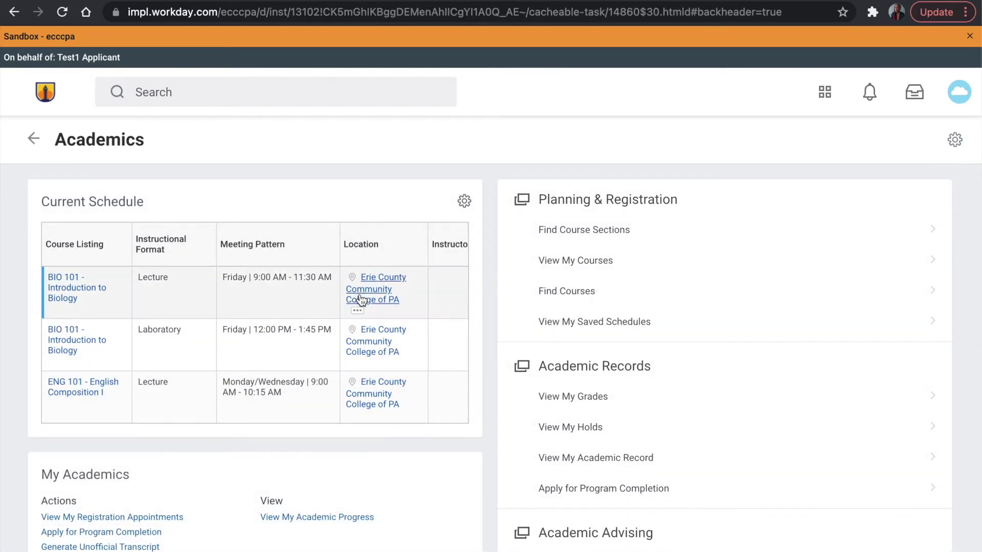
scroll(362, 368, "down", 1)
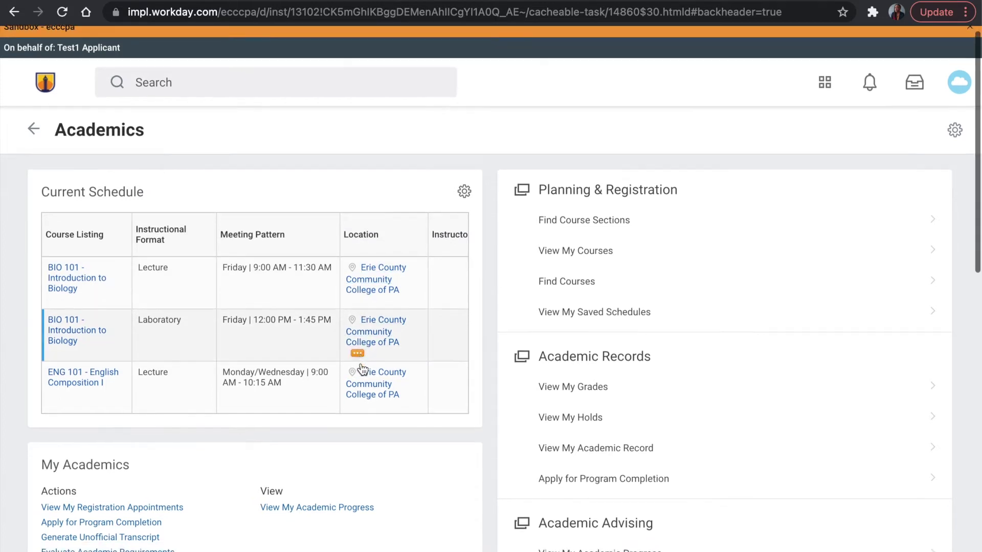
scroll(363, 369, "down", 1)
scroll(363, 370, "down", 1)
scroll(362, 370, "down", 1)
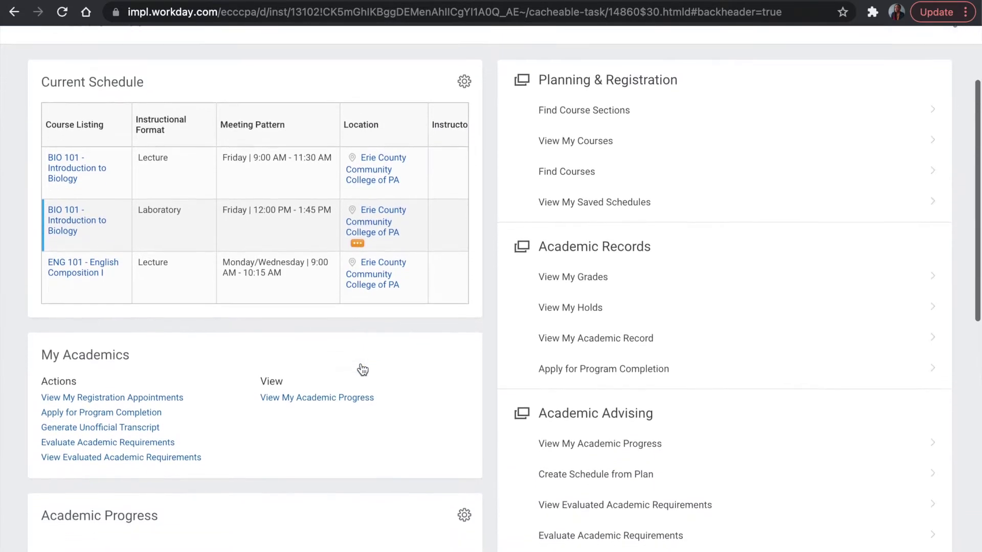
scroll(363, 370, "down", 1)
scroll(362, 370, "down", 1)
scroll(360, 369, "down", 1)
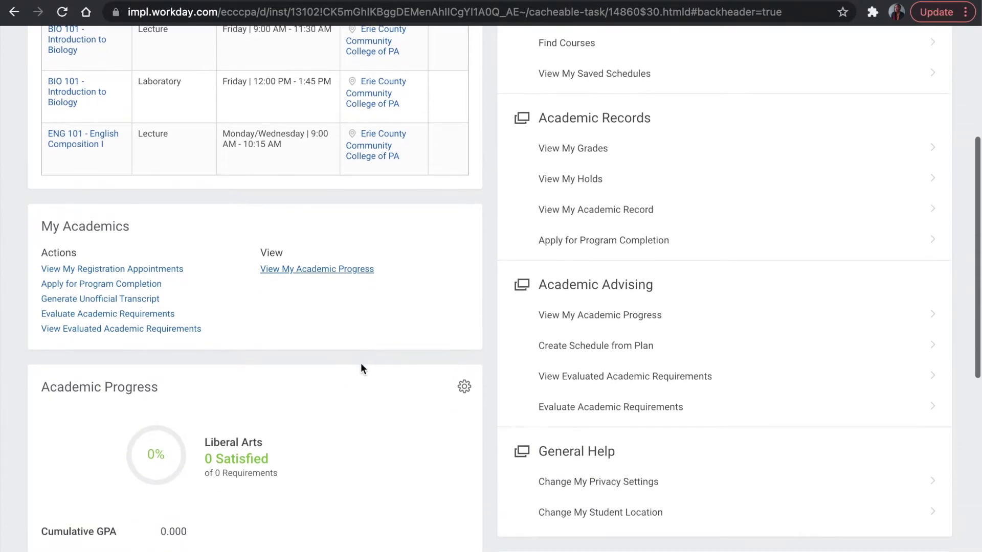
scroll(361, 370, "down", 1)
scroll(361, 369, "down", 1)
scroll(360, 369, "down", 2)
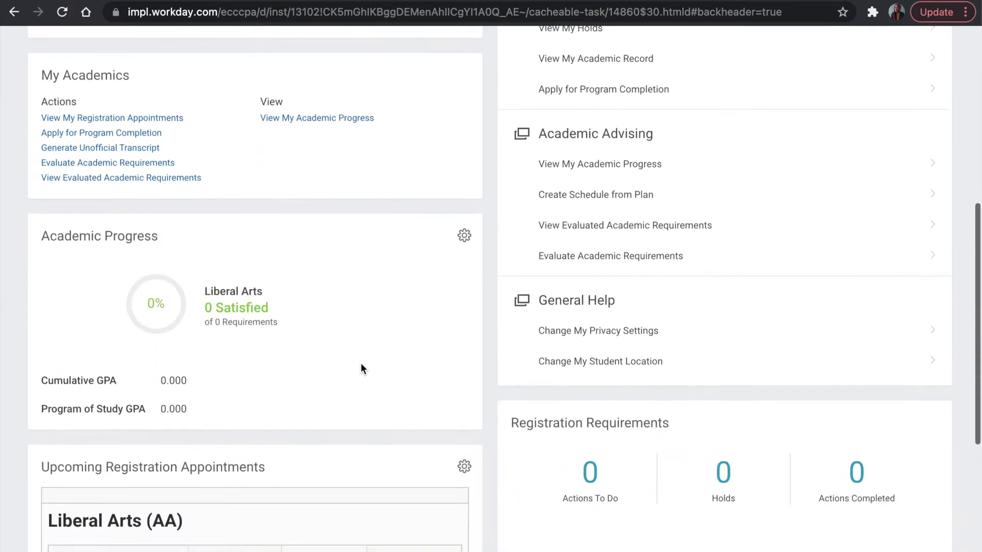
scroll(361, 369, "down", 1)
scroll(361, 369, "down", 1)
scroll(361, 369, "down", 1)
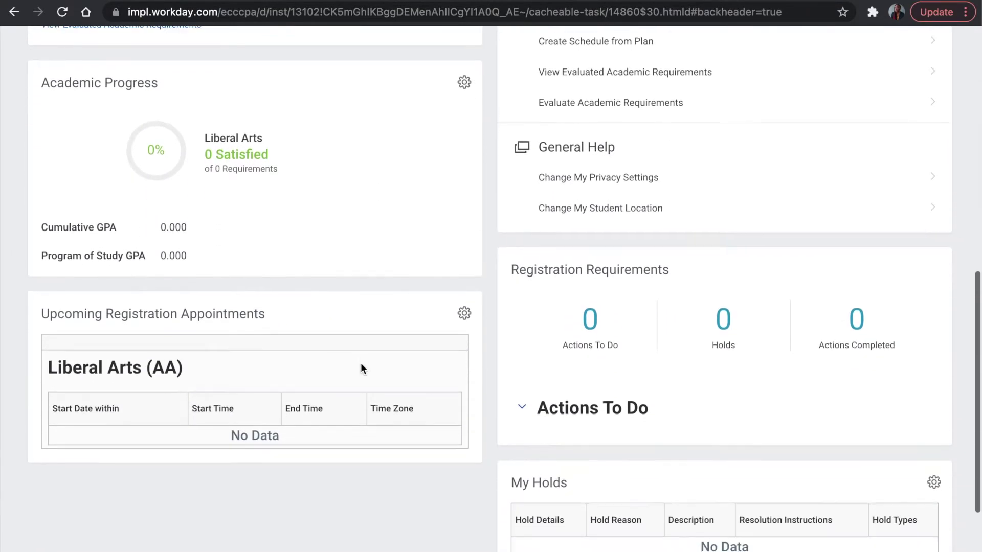
scroll(361, 370, "down", 1)
scroll(361, 369, "up", 2)
scroll(360, 369, "up", 1)
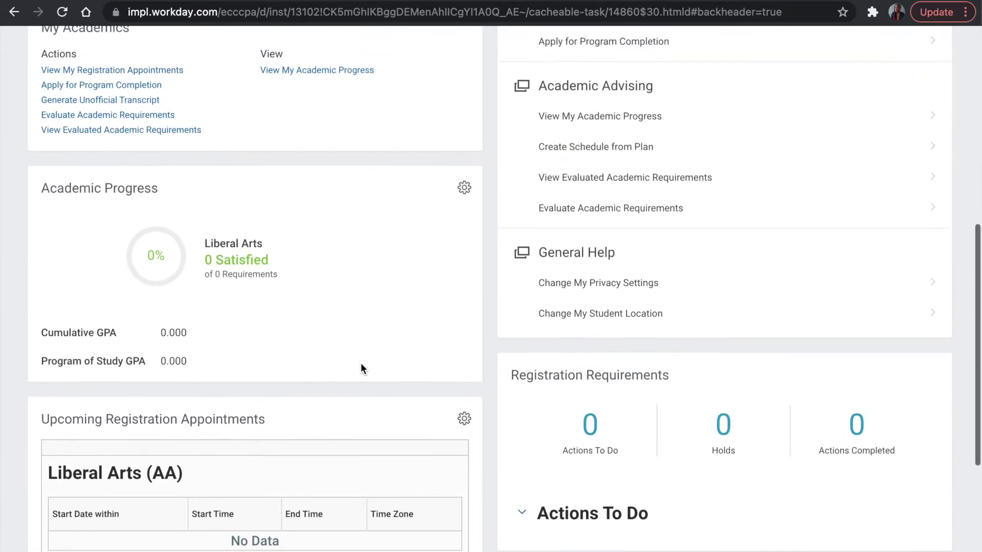
scroll(360, 369, "up", 2)
scroll(361, 369, "up", 2)
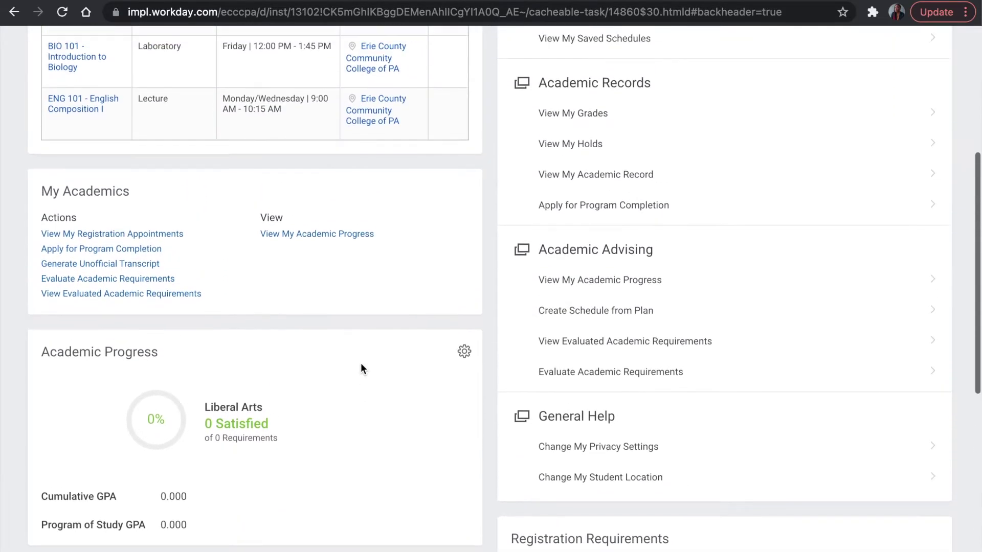
scroll(361, 369, "up", 2)
scroll(360, 369, "up", 2)
scroll(361, 369, "up", 1)
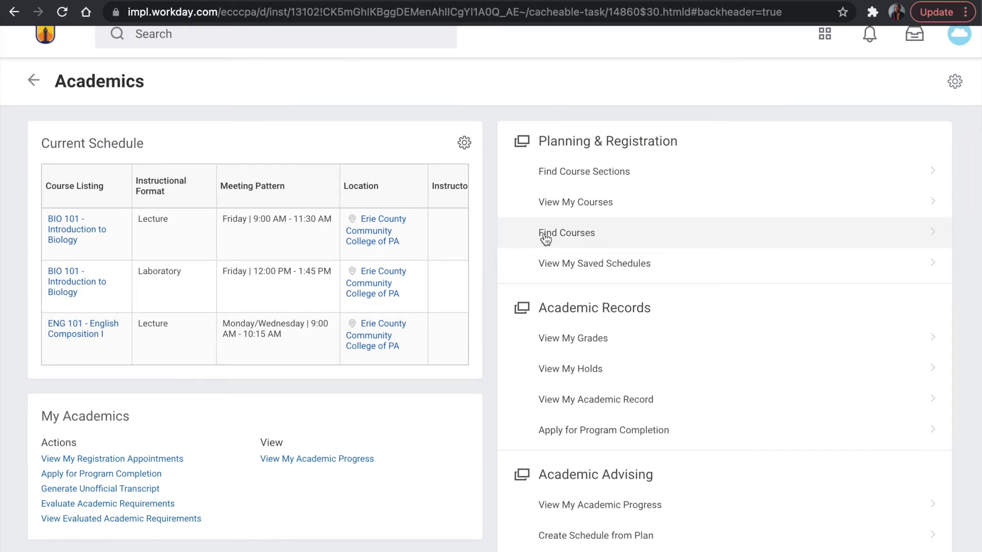
left_click(567, 232)
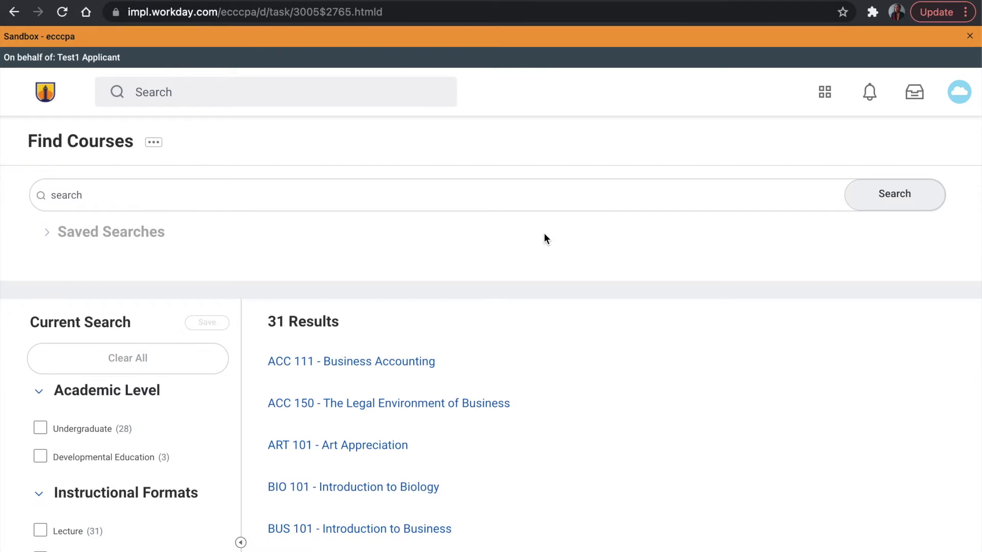
scroll(572, 271, "down", 2)
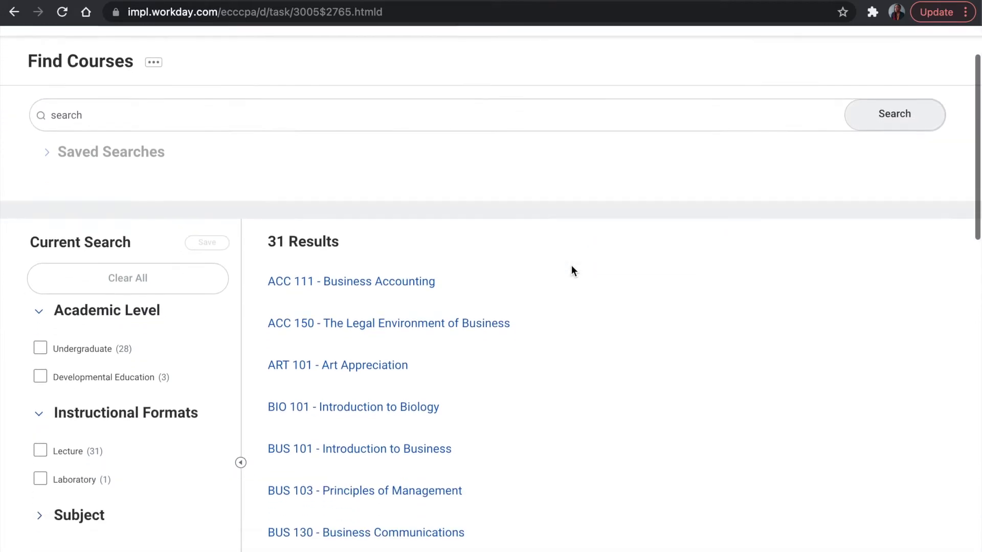
Search the catalogue for 'Art Appreciation' and view the ART 101 - Art Appreciation details.
left_click(414, 123)
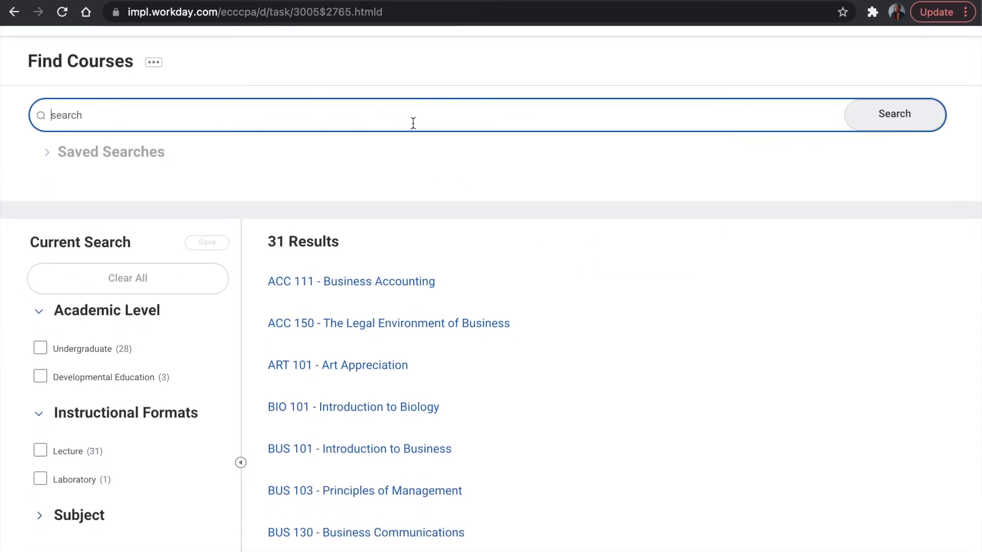
type("A")
type("a")
type(" Appr")
type("eciation")
key("Return")
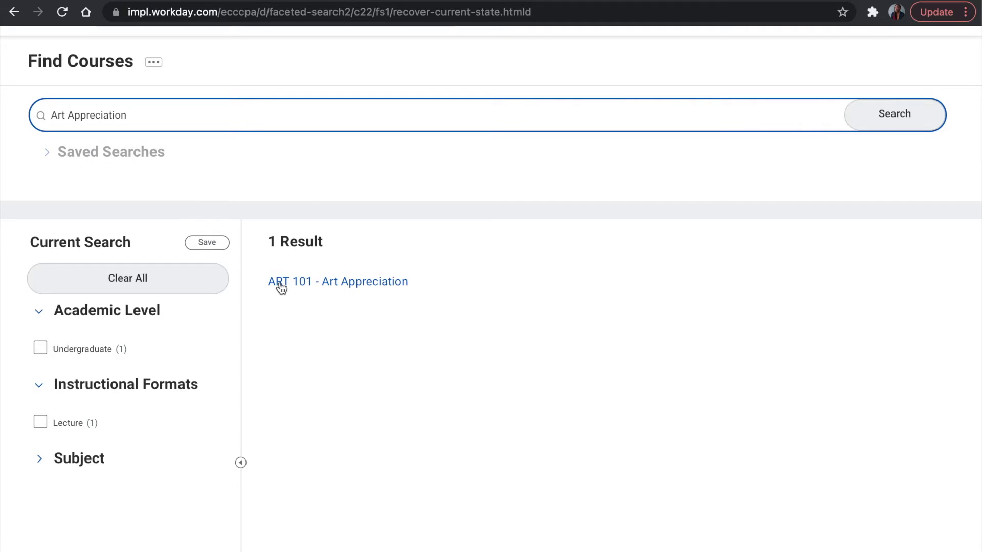
left_click(306, 282)
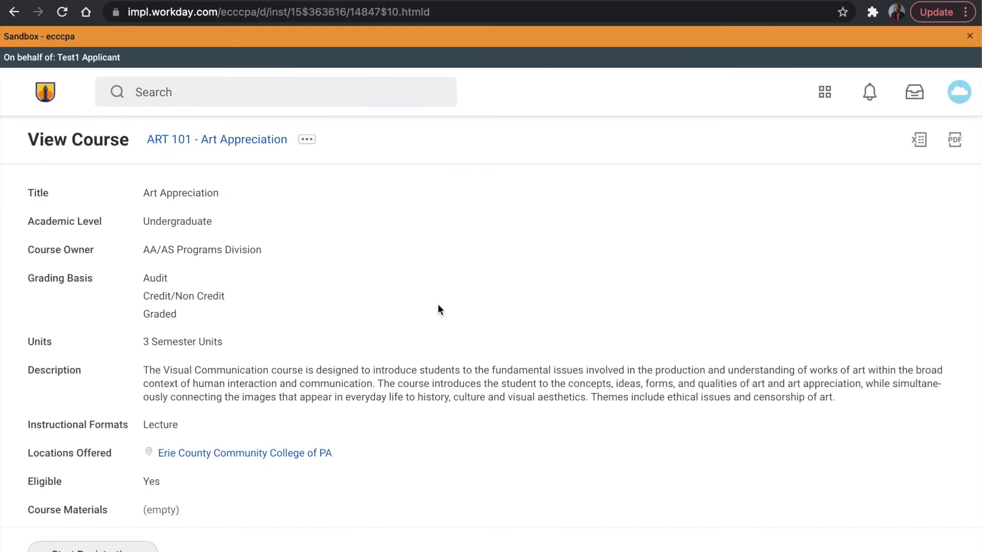
scroll(438, 306, "down", 1)
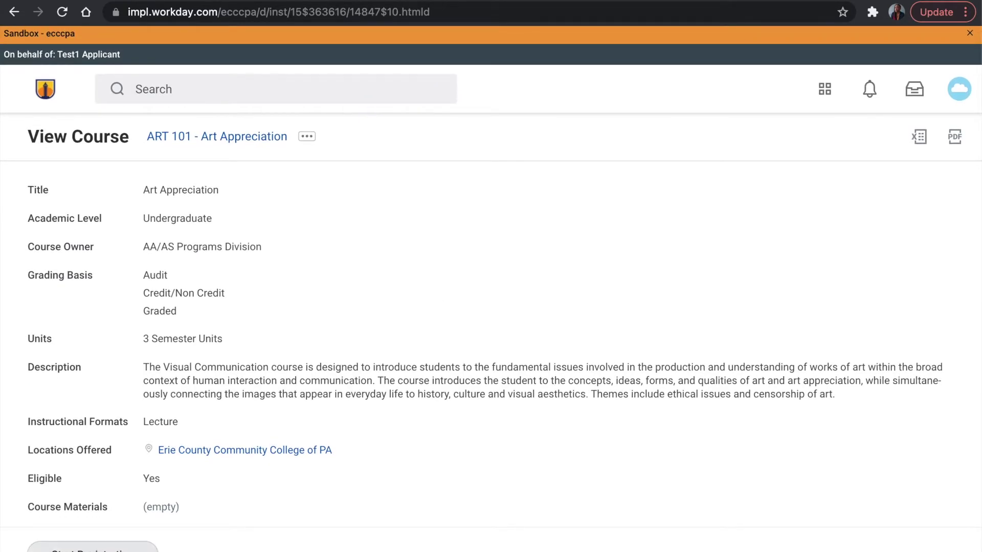
Start ART 101 registration with 2021 Fall 15 Week as the academic period.
left_click(92, 548)
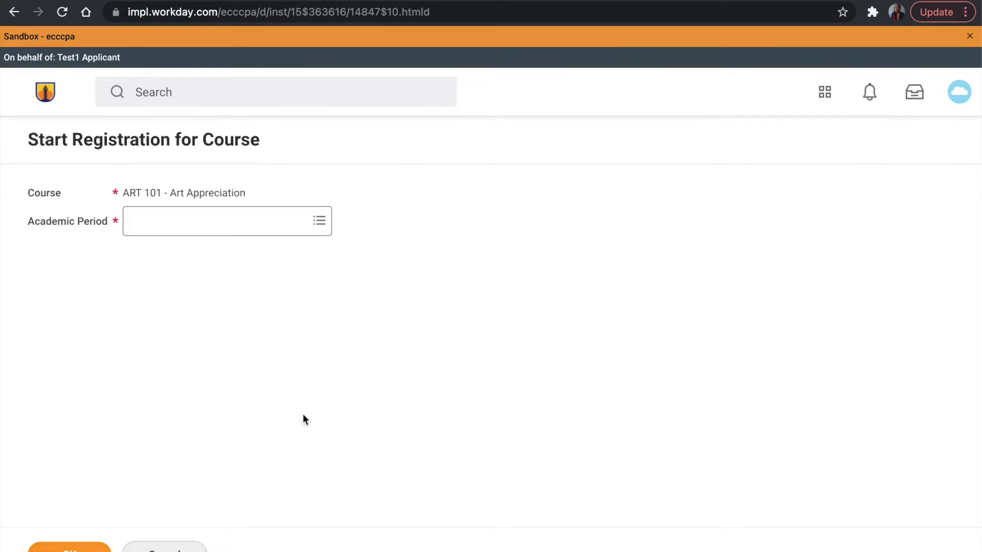
left_click(309, 228)
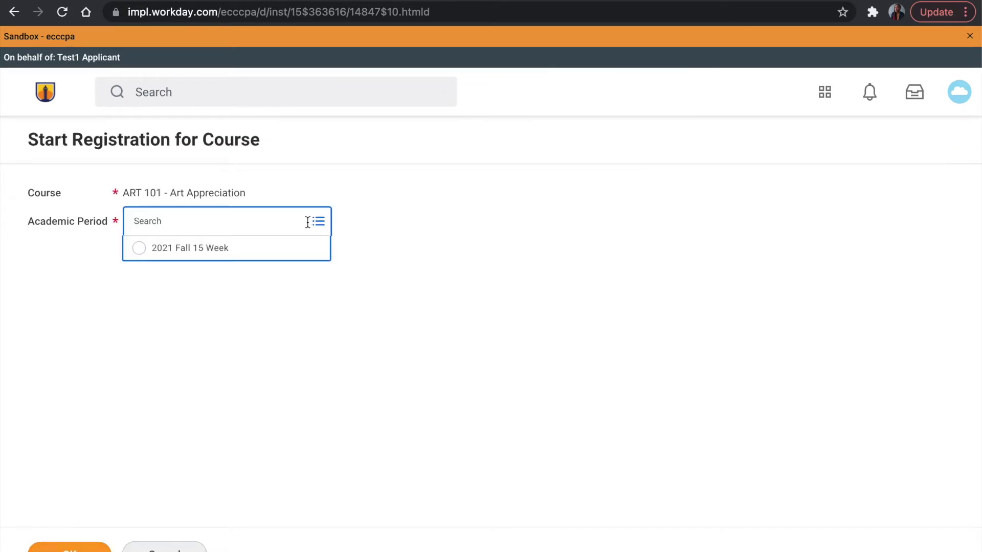
left_click(249, 256)
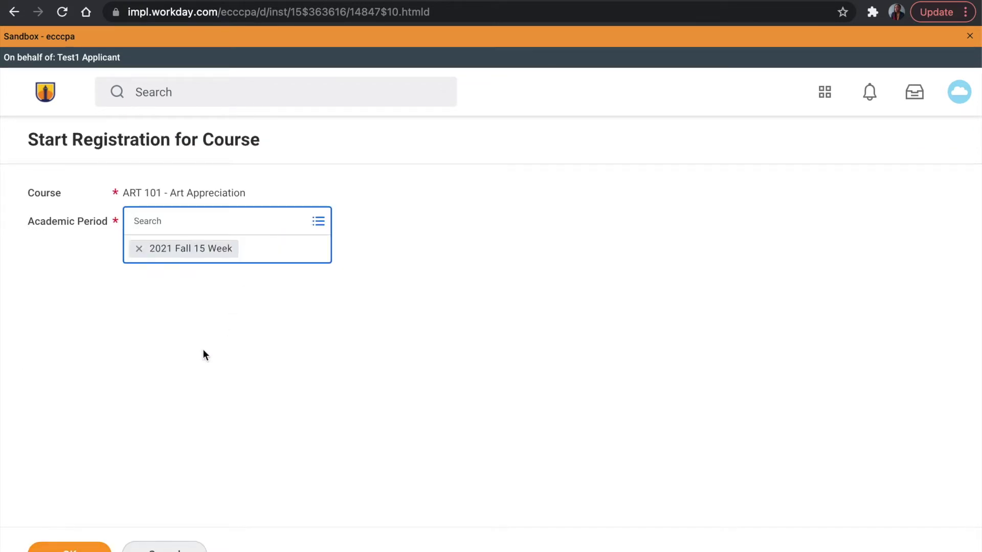
left_click(77, 549)
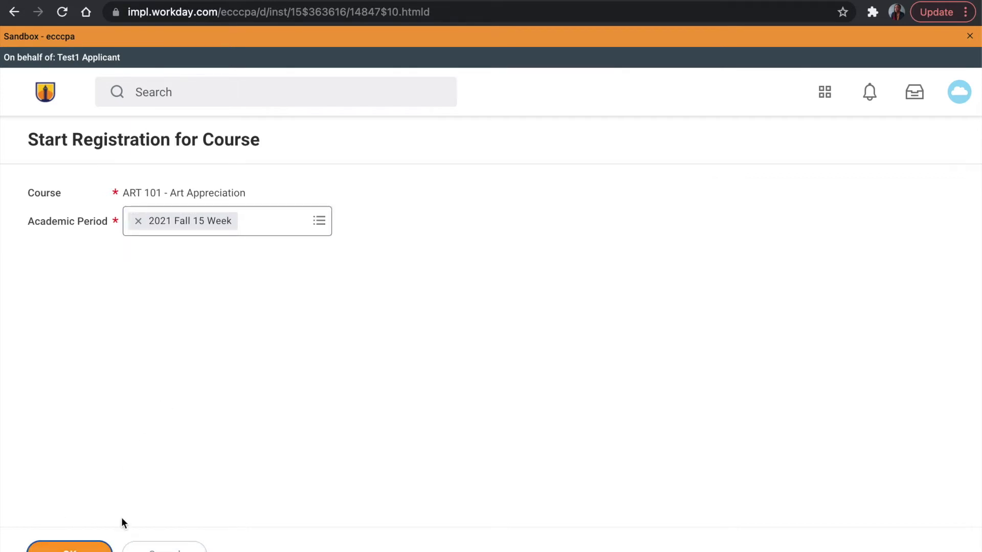
scroll(355, 332, "down", 2)
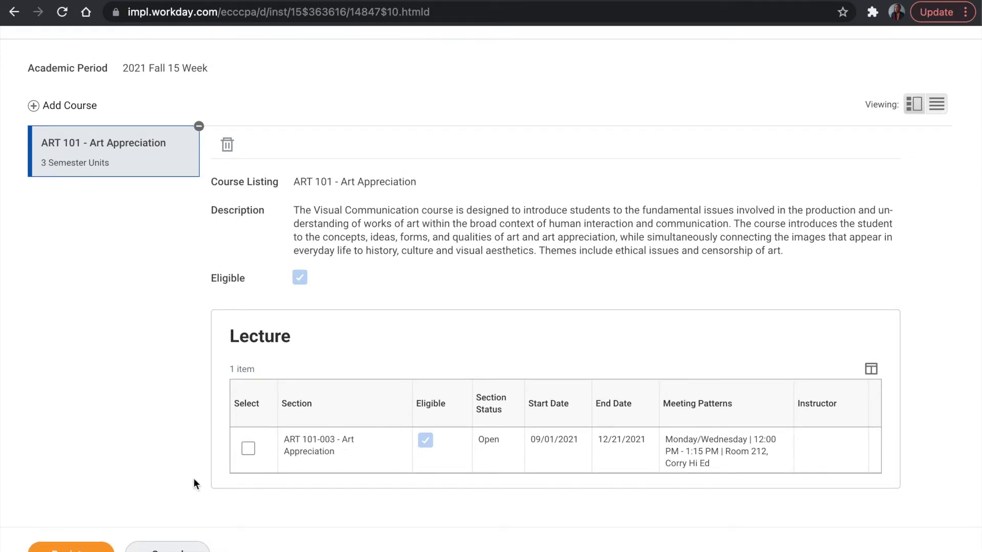
Register for lecture section ART 101-003 after selecting it, then view the registered courses.
left_click(105, 544)
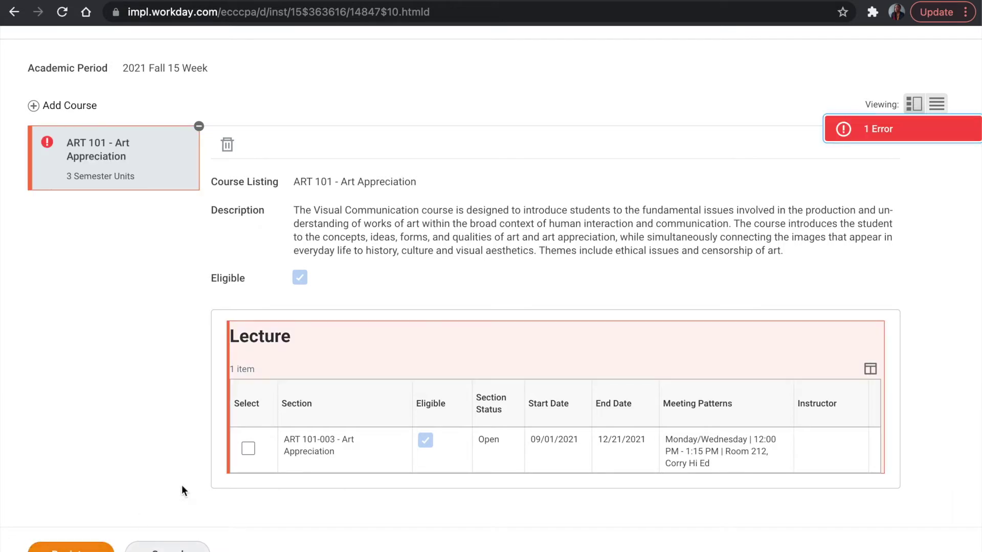
left_click(249, 449)
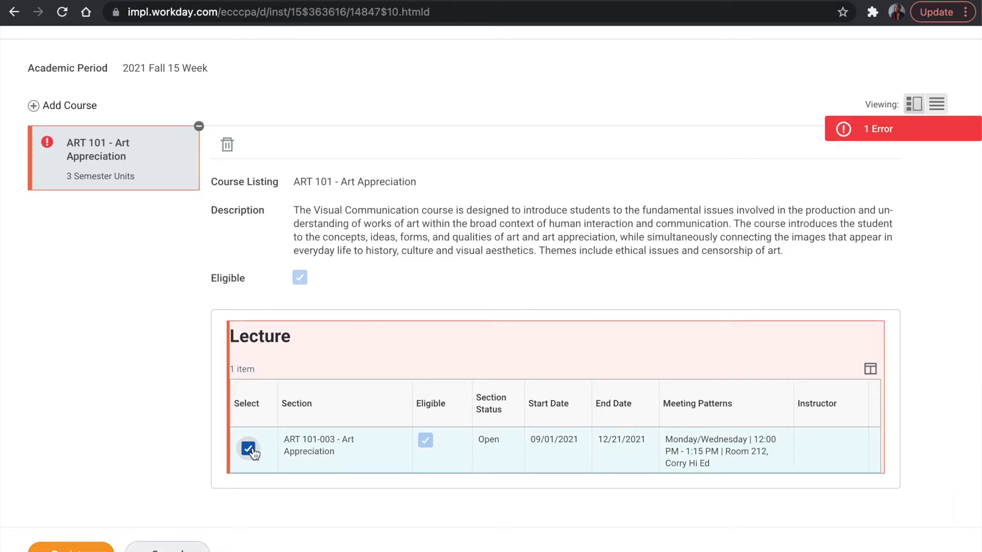
scroll(60, 471, "down", 2)
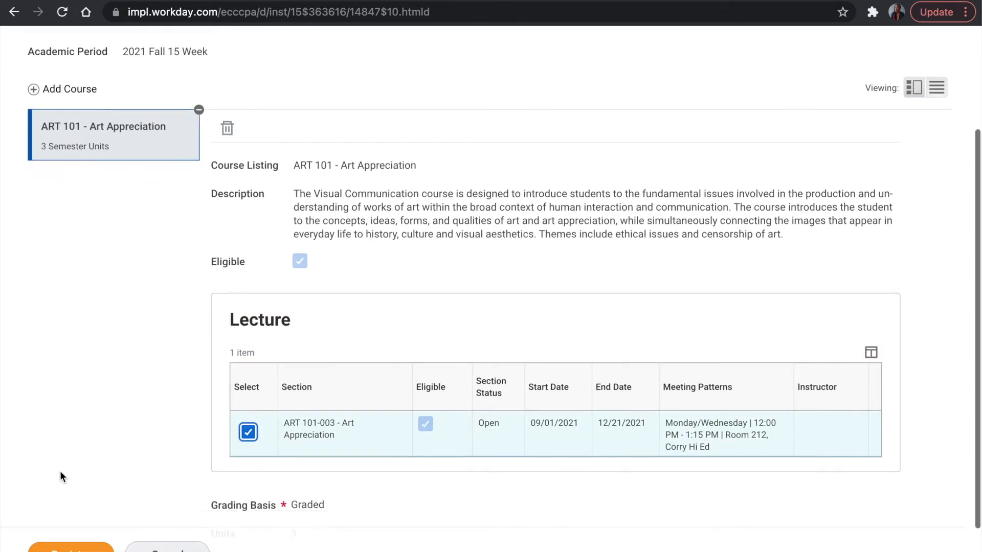
left_click(71, 547)
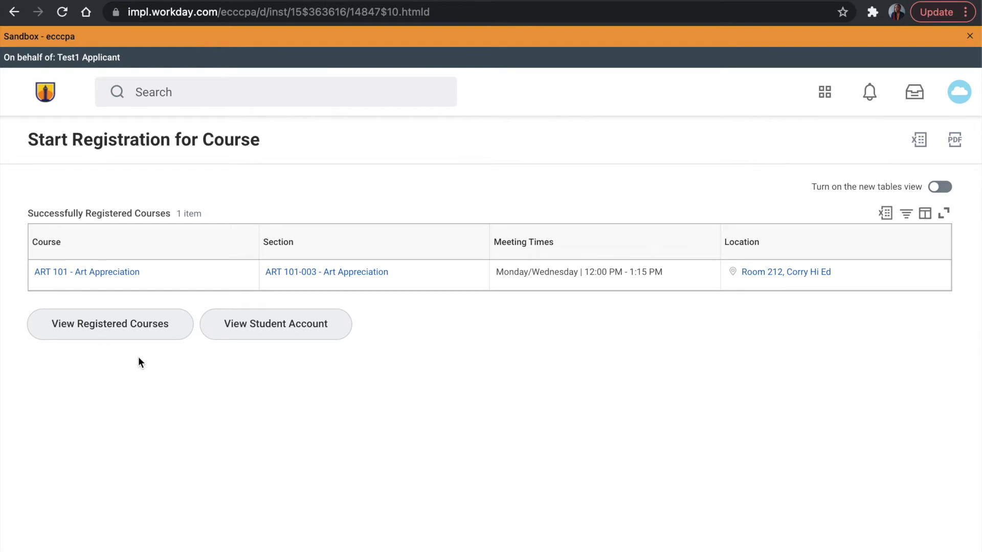
left_click(140, 336)
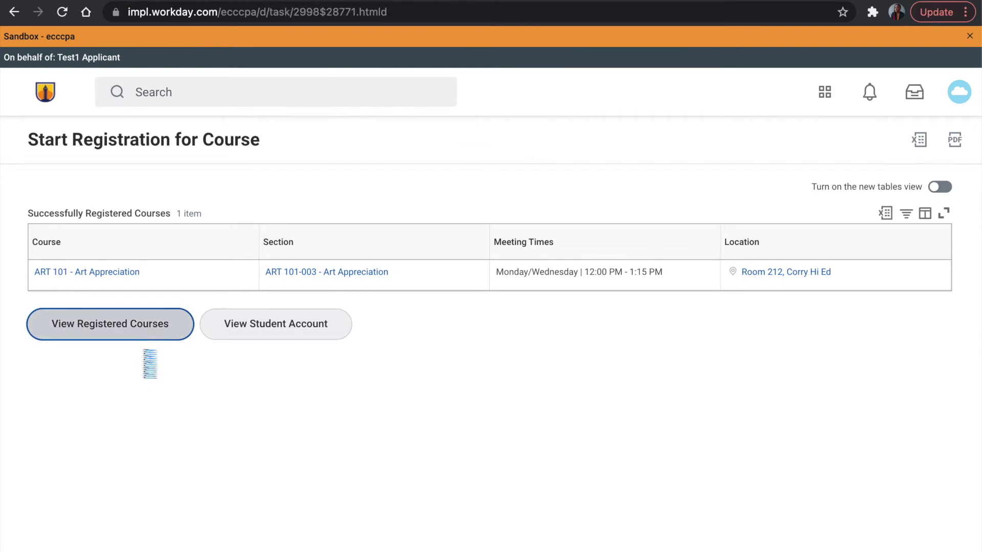
scroll(317, 344, "down", 2)
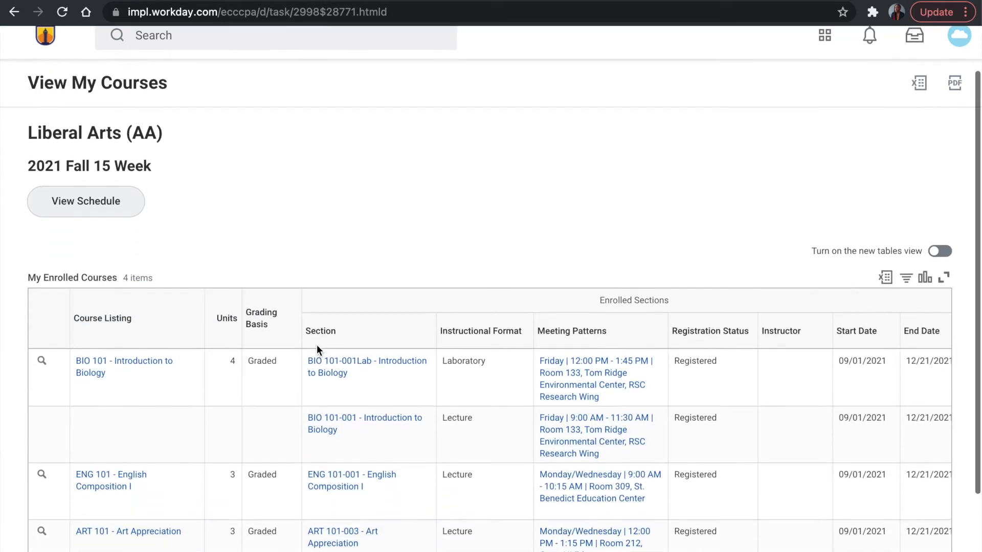
scroll(317, 345, "down", 2)
scroll(317, 350, "down", 1)
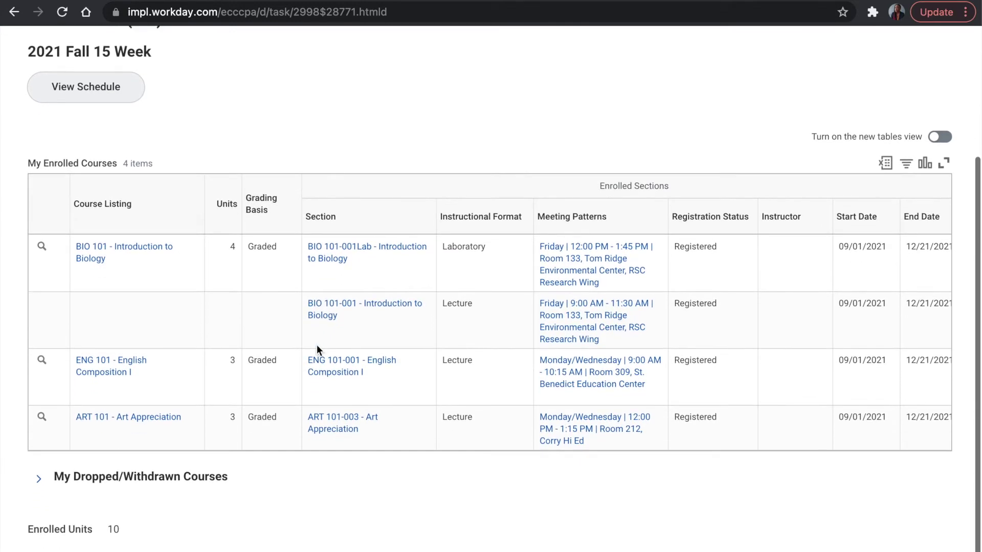
scroll(316, 350, "up", 2)
scroll(317, 351, "up", 1)
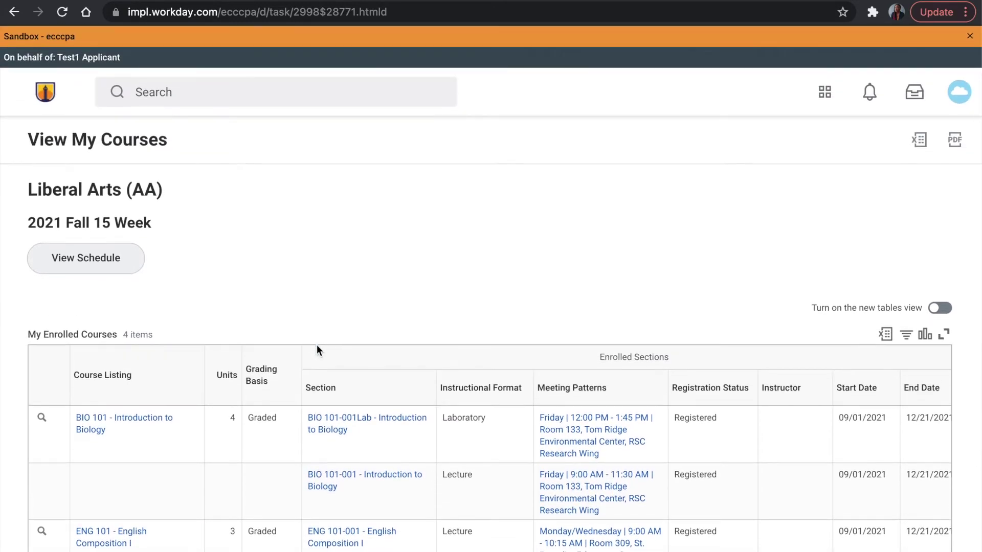
scroll(317, 350, "down", 1)
scroll(317, 350, "down", 2)
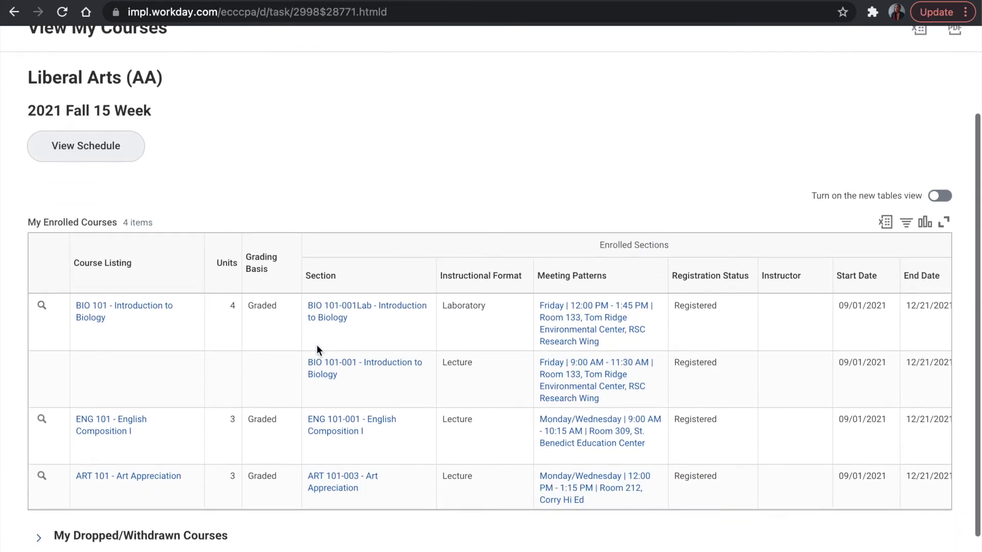
scroll(317, 350, "up", 3)
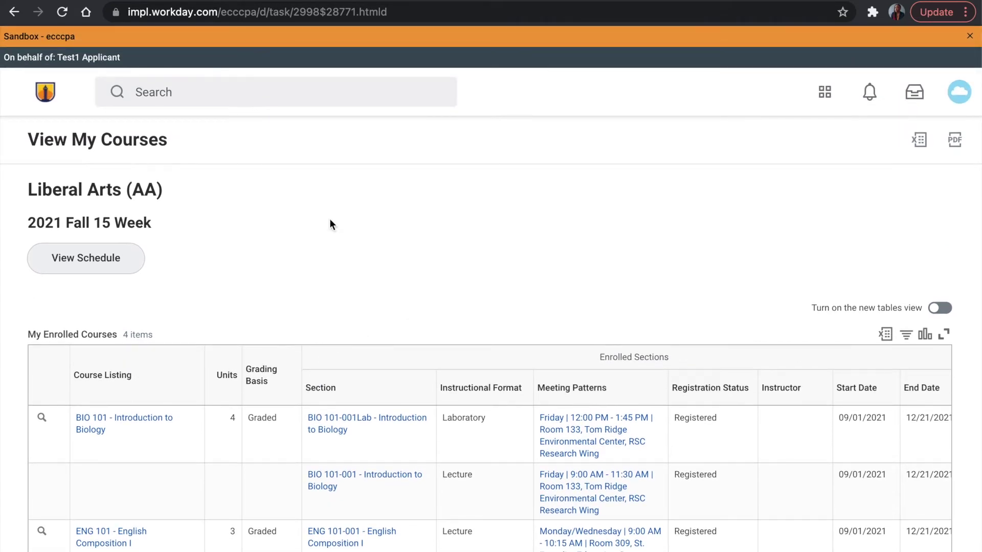
Return to the Workday home page from the enrolled courses list.
left_click(45, 92)
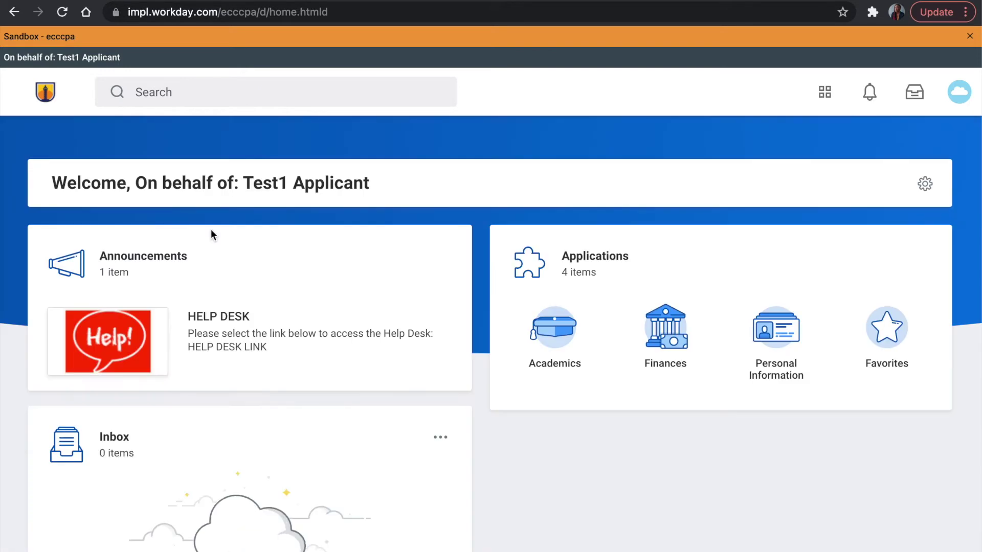
Go back to Academics and reopen the Find Courses catalogue.
left_click(540, 322)
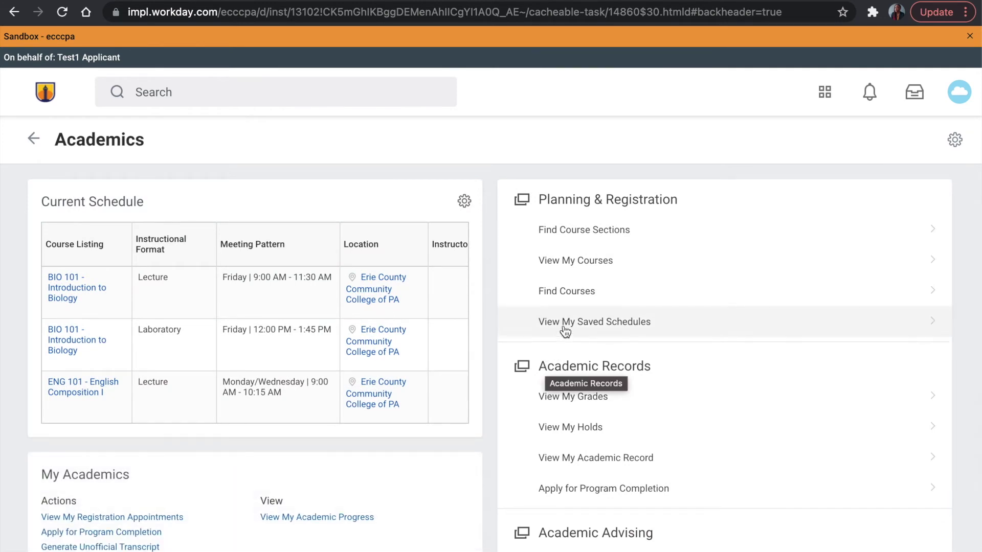
left_click(581, 292)
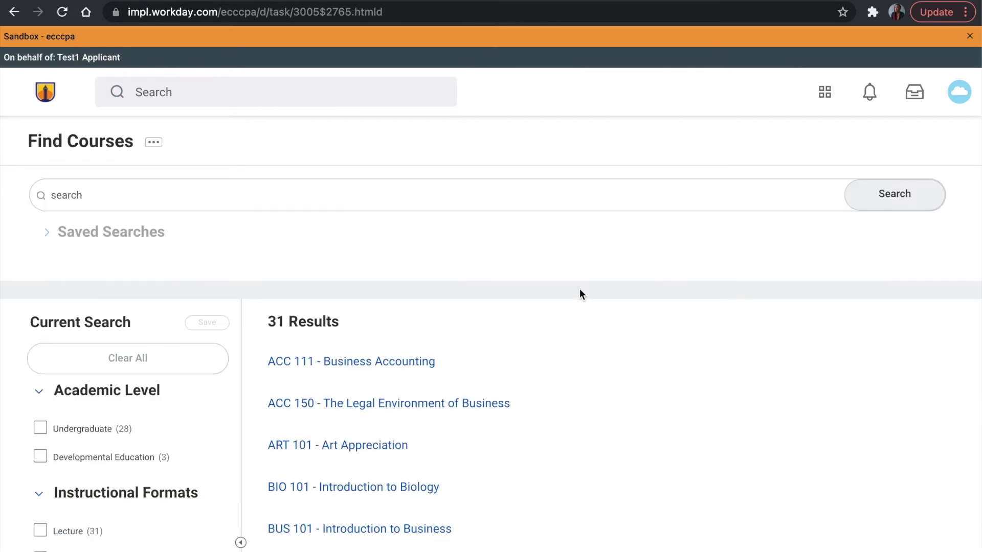
Search for 'College Writing', review ENG 090 Fundamentals of College Writing, and return to the results.
left_click(438, 200)
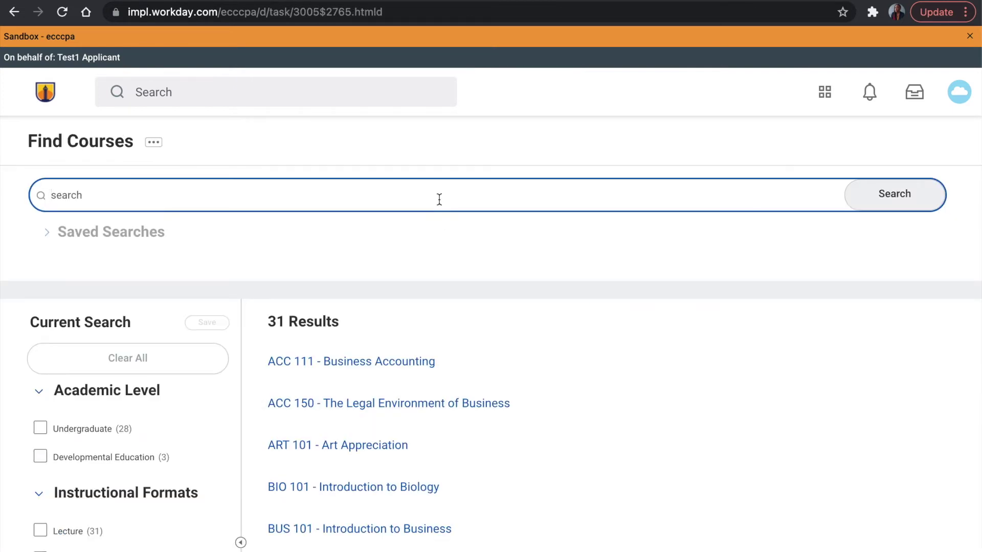
type("COllege")
key("BackSpace")
key("BackSpace")
key("BackSpace")
key("BackSpace")
scroll(491, 291, "down", 1)
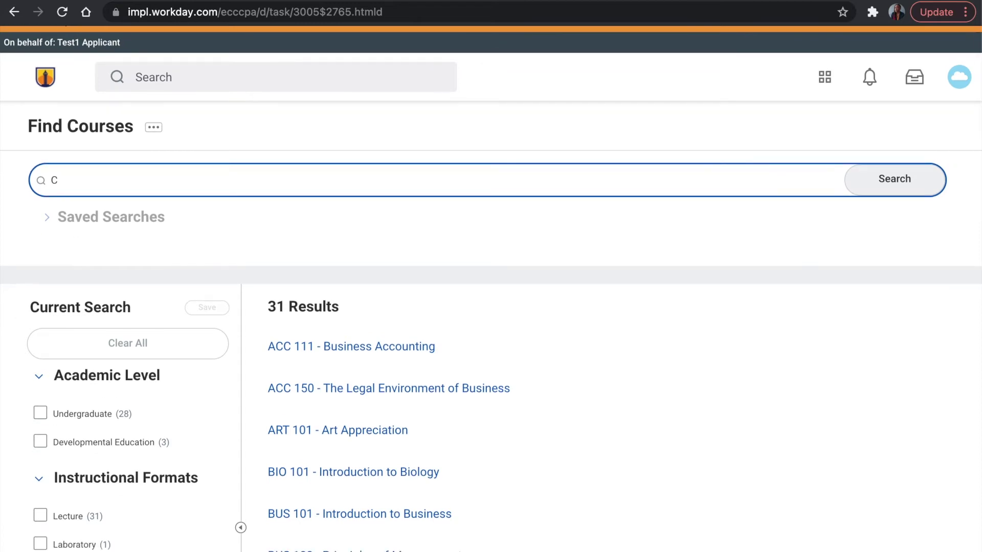
type("ollege Writin")
type("g")
key("Return")
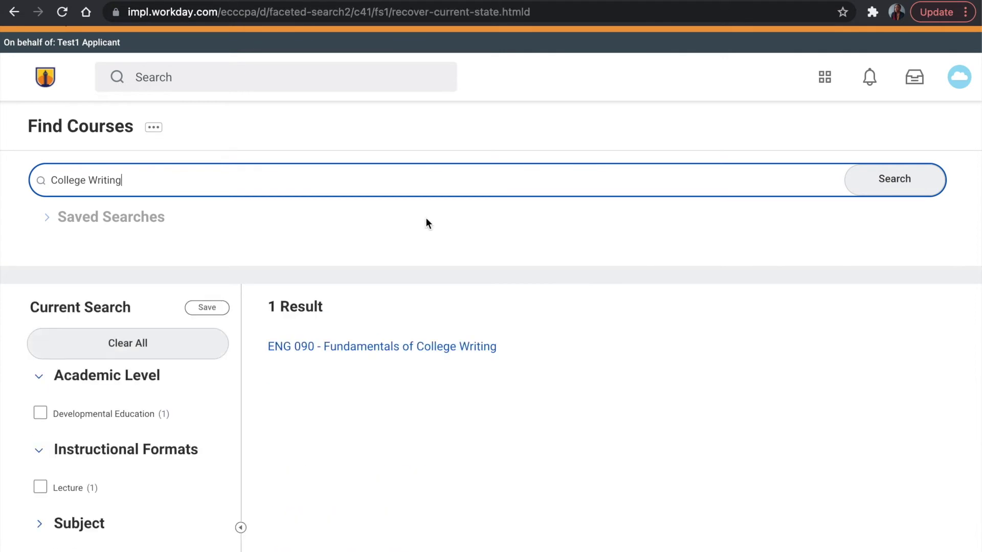
left_click(363, 347)
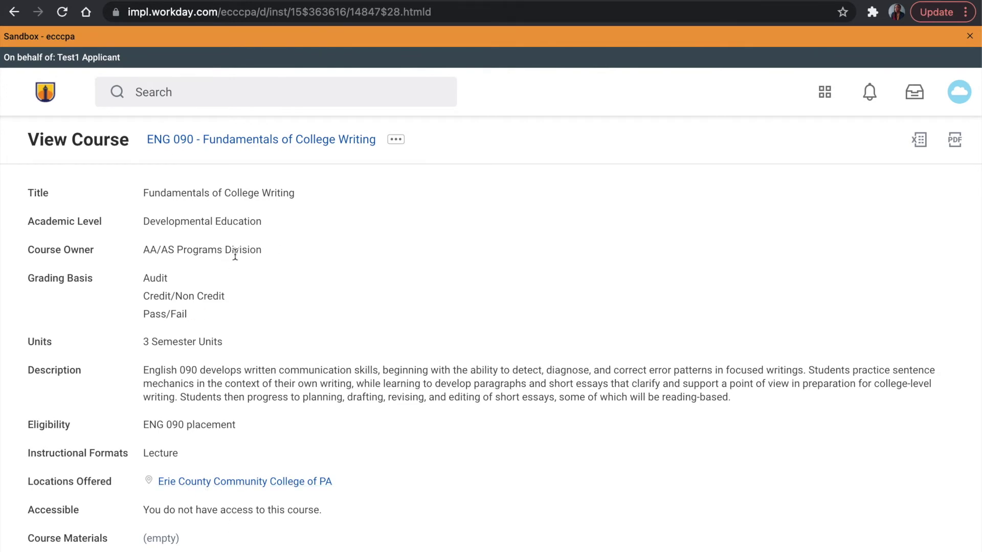
left_click(15, 13)
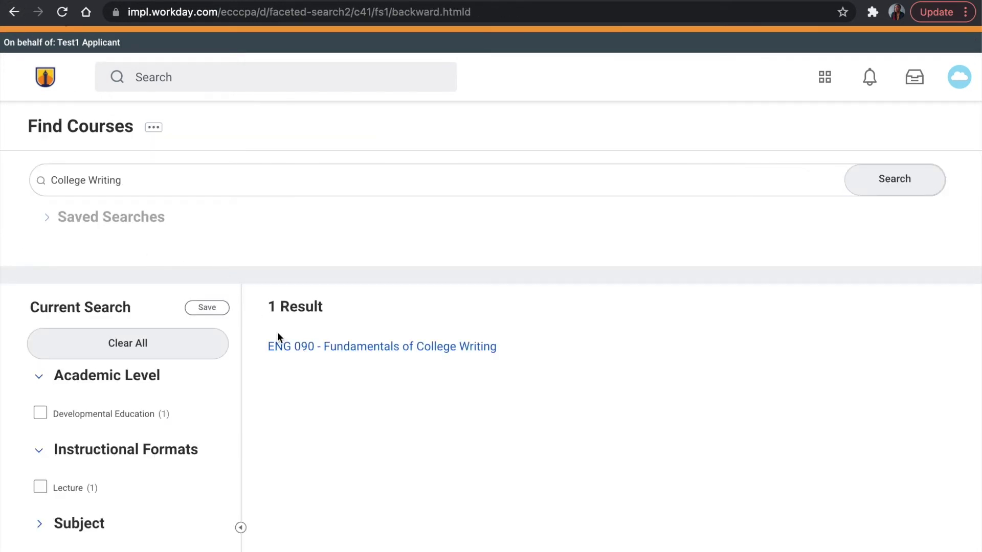
scroll(474, 320, "down", 2)
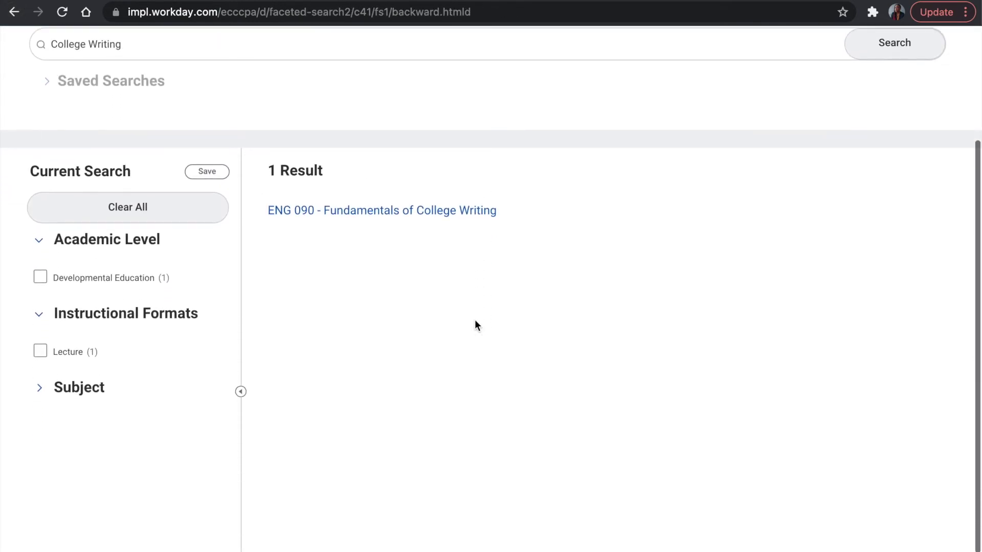
Clear the search, filter to Undergraduate and Psychology, and view PSY 101 - Introduction to Psychology details.
triple_click(224, 96)
key("BackSpace")
key("Return")
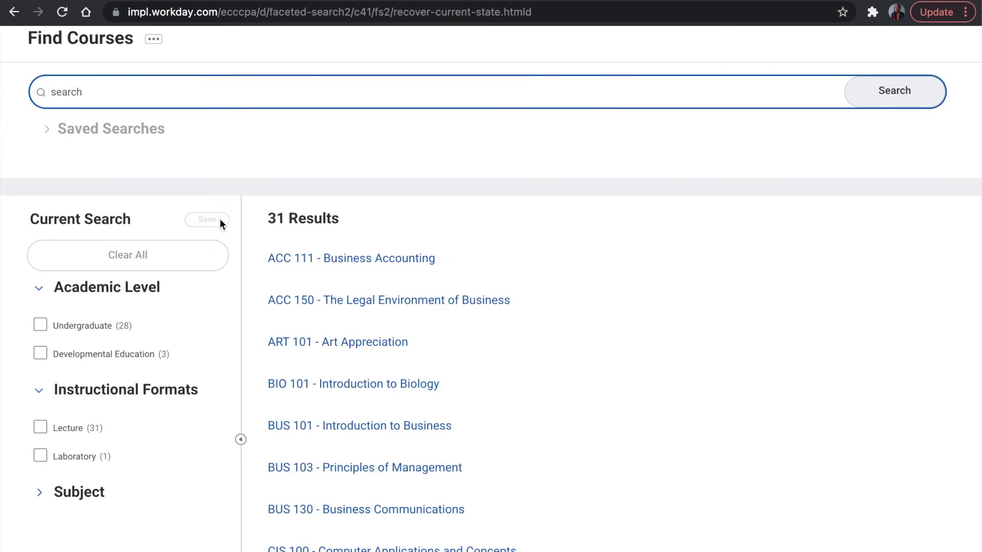
scroll(217, 242, "down", 1)
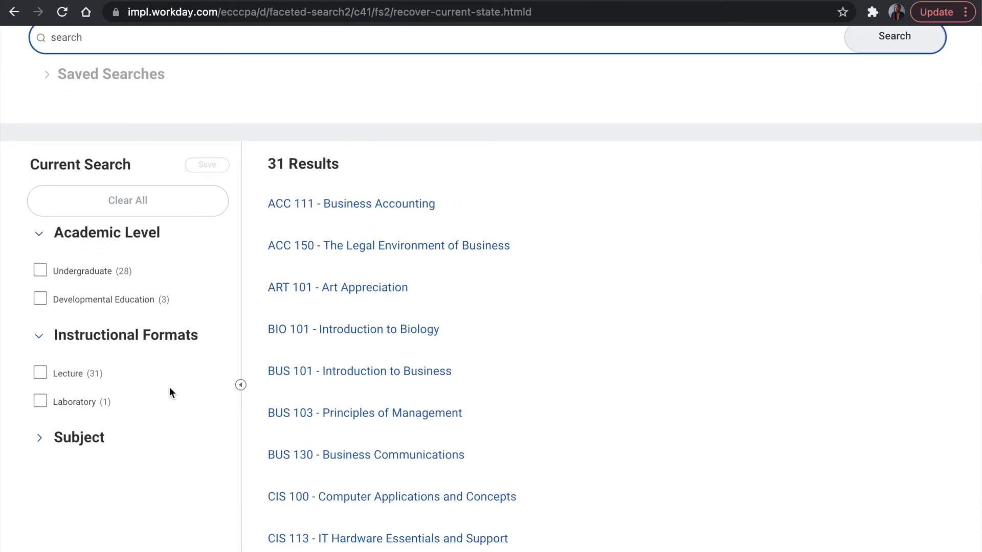
left_click(40, 271)
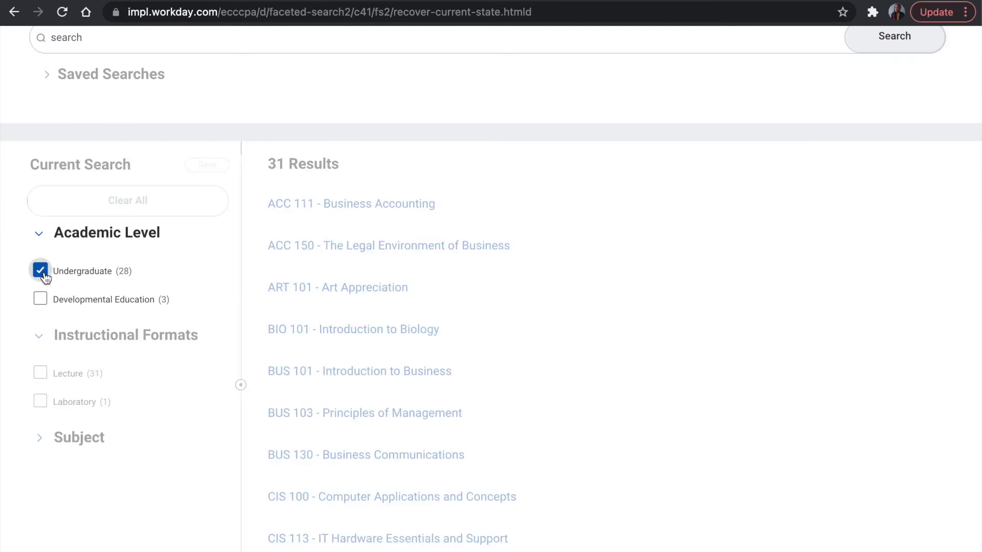
left_click(40, 439)
scroll(109, 459, "down", 2)
scroll(109, 456, "down", 1)
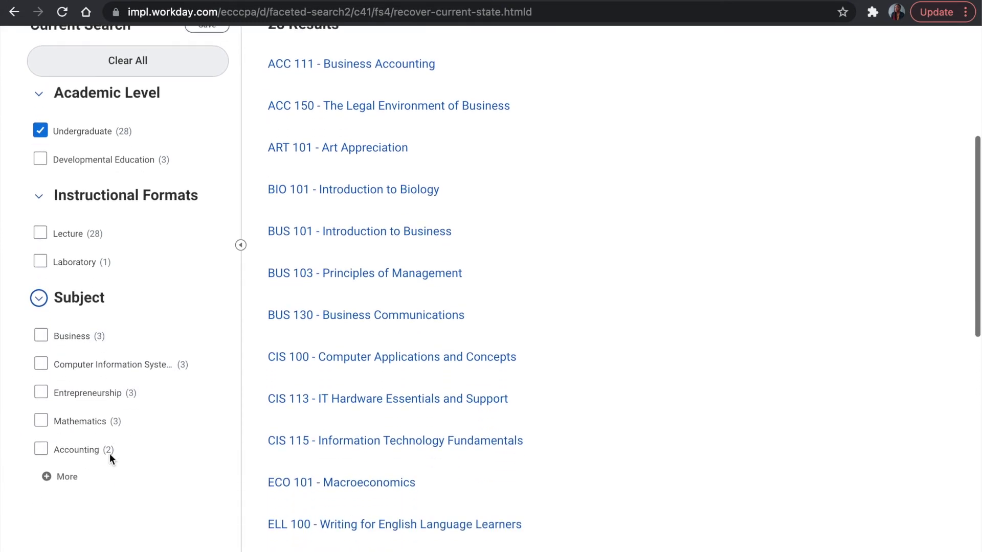
left_click(77, 478)
scroll(76, 477, "down", 3)
scroll(132, 464, "down", 1)
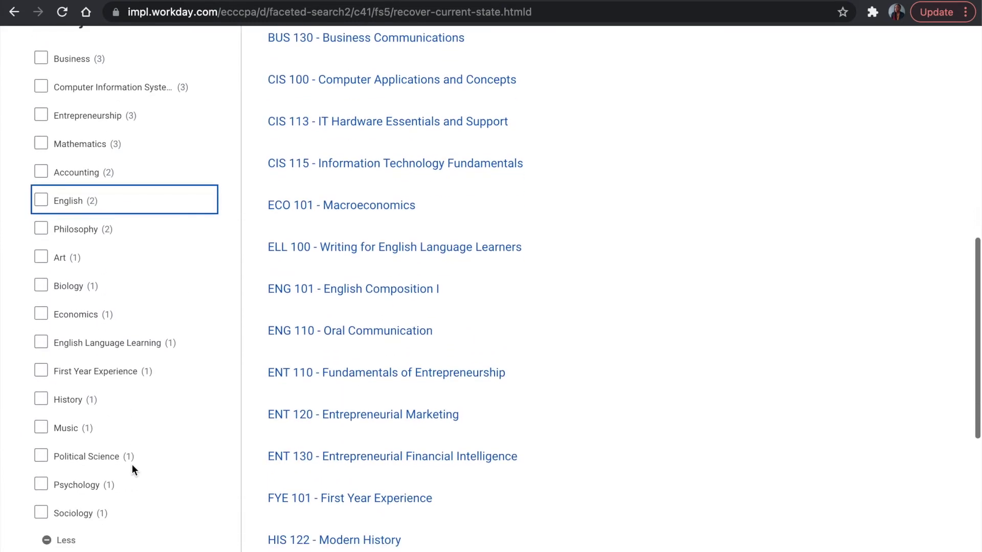
left_click(41, 485)
scroll(438, 355, "up", 1)
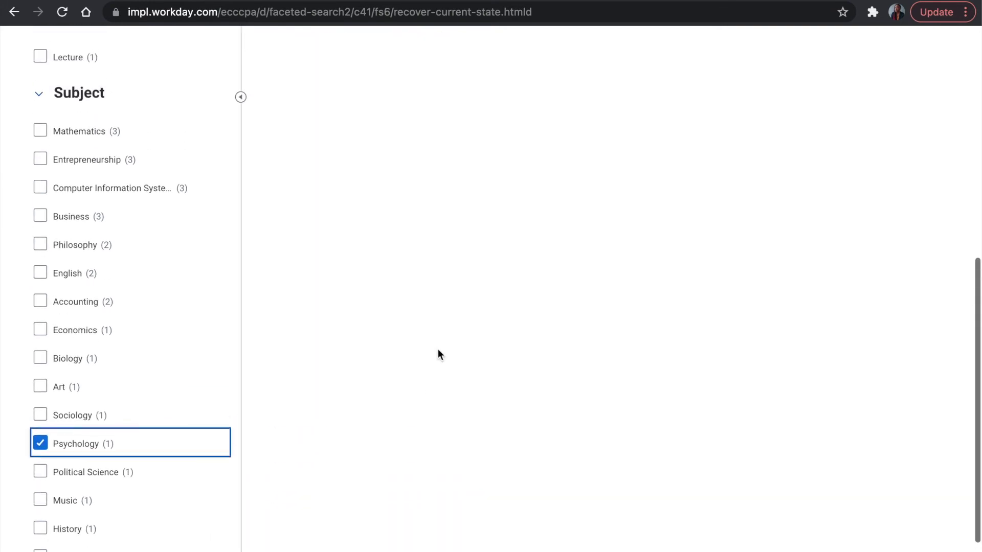
scroll(439, 354, "up", 2)
scroll(438, 354, "up", 2)
mouse_move(365, 270)
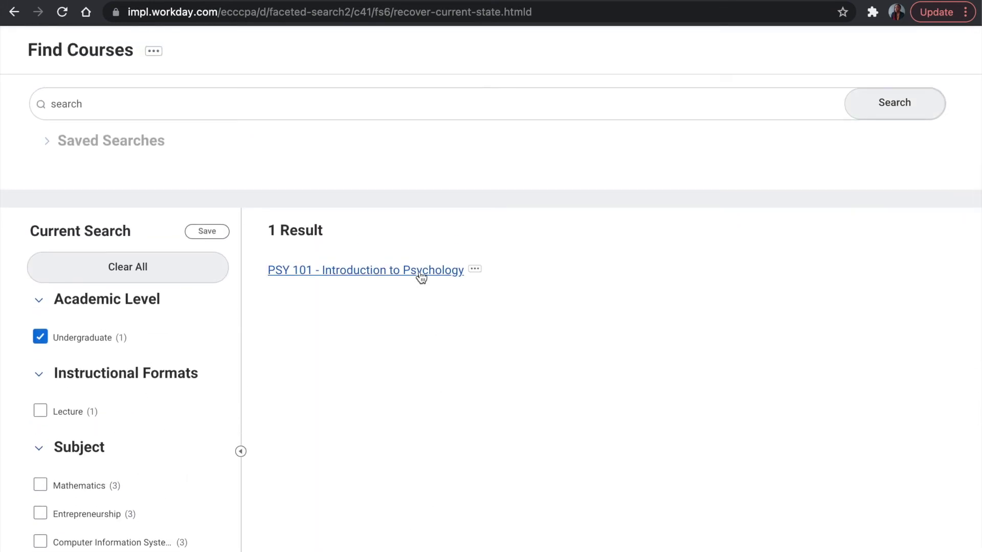
left_click(421, 270)
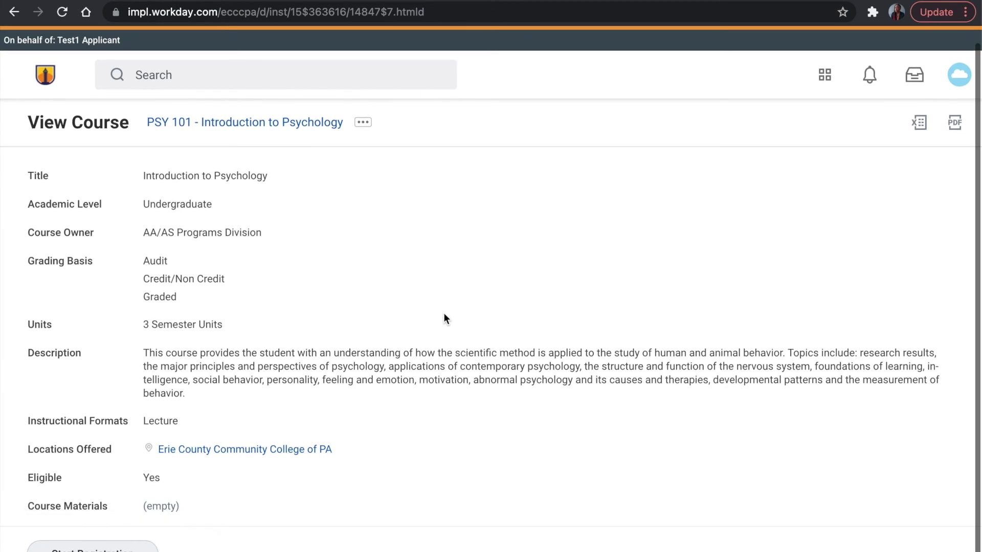
Start PSY 101 registration with 2021 Fall 15 Week as the academic period.
left_click(126, 546)
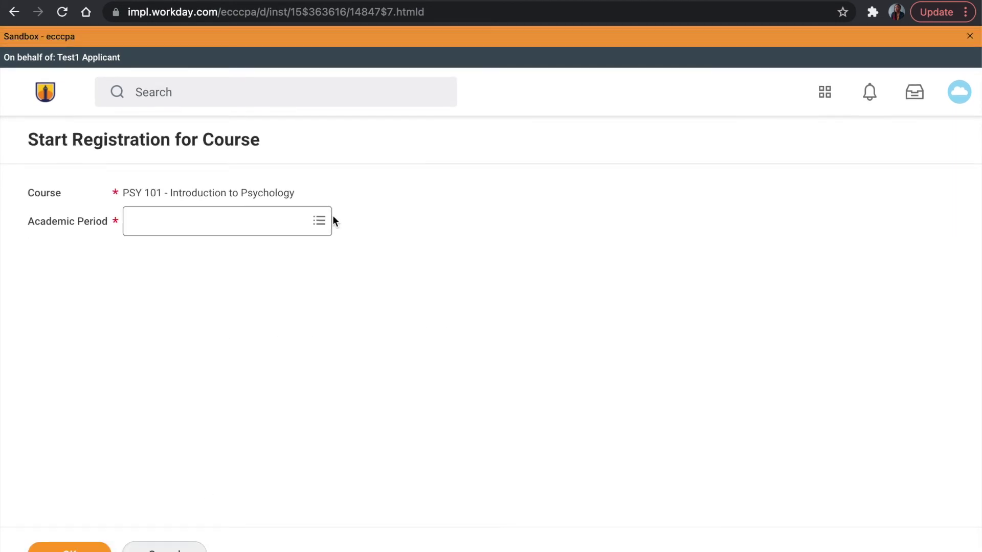
left_click(320, 222)
left_click(291, 253)
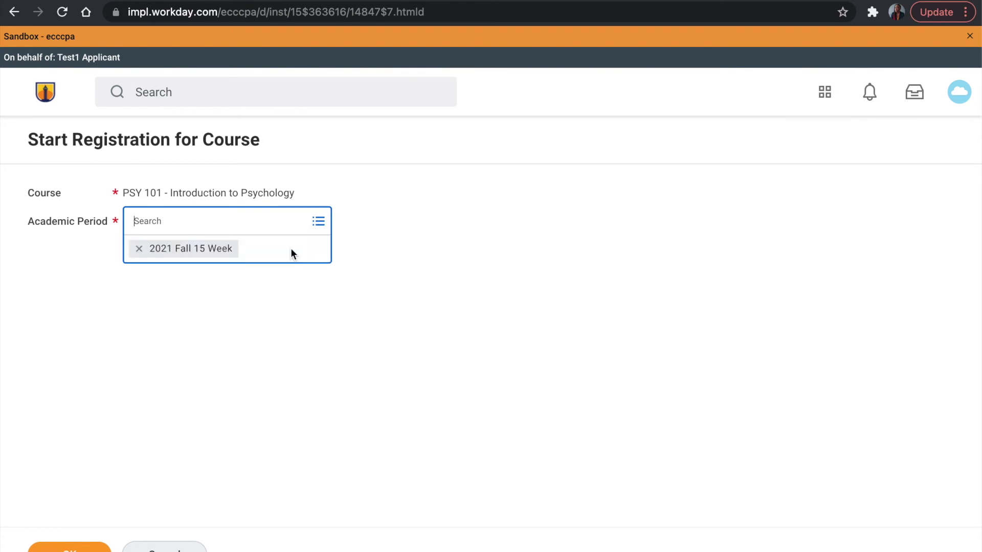
left_click(69, 548)
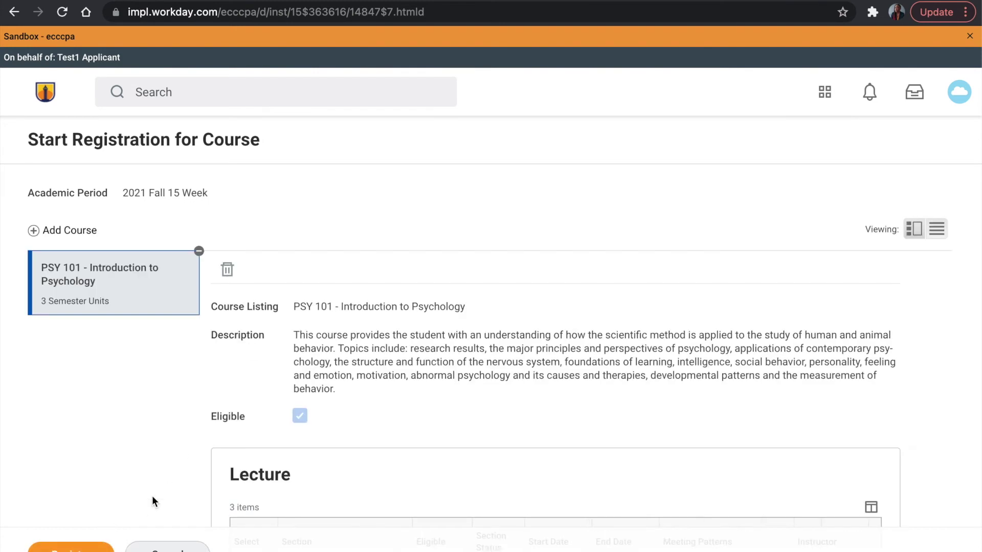
scroll(280, 435, "down", 3)
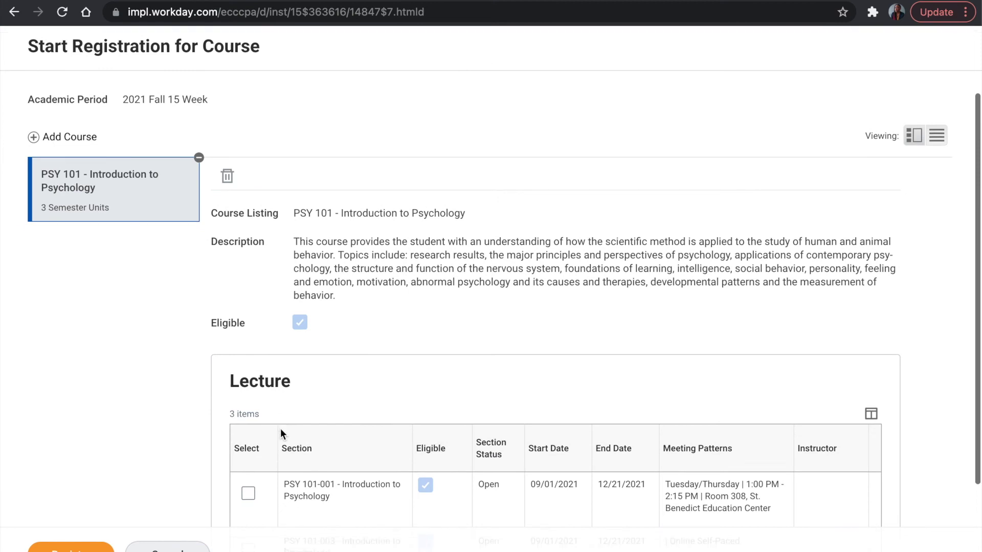
scroll(280, 434, "down", 2)
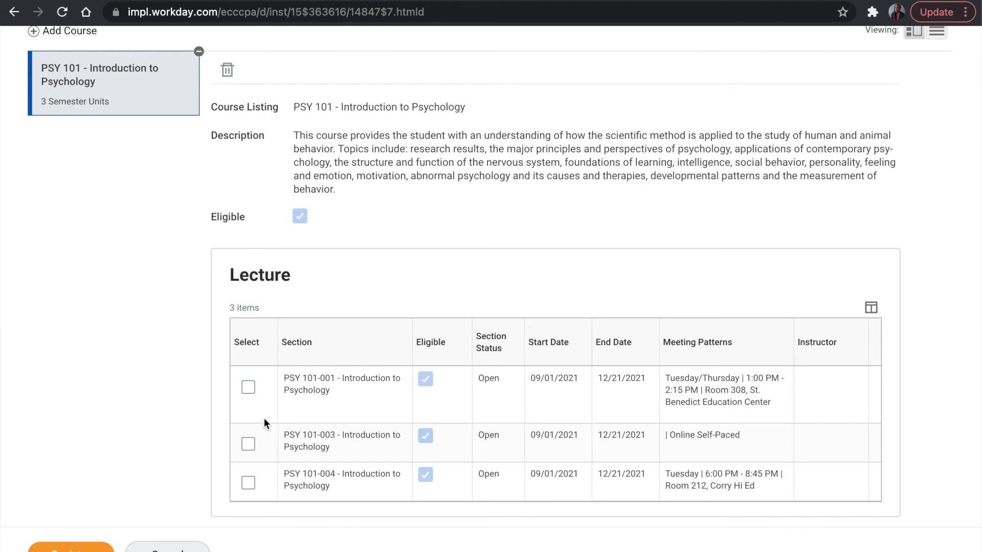
Register for lecture section PSY 101-001, Tuesday/Thursday 1:00–2:15 PM.
left_click(248, 388)
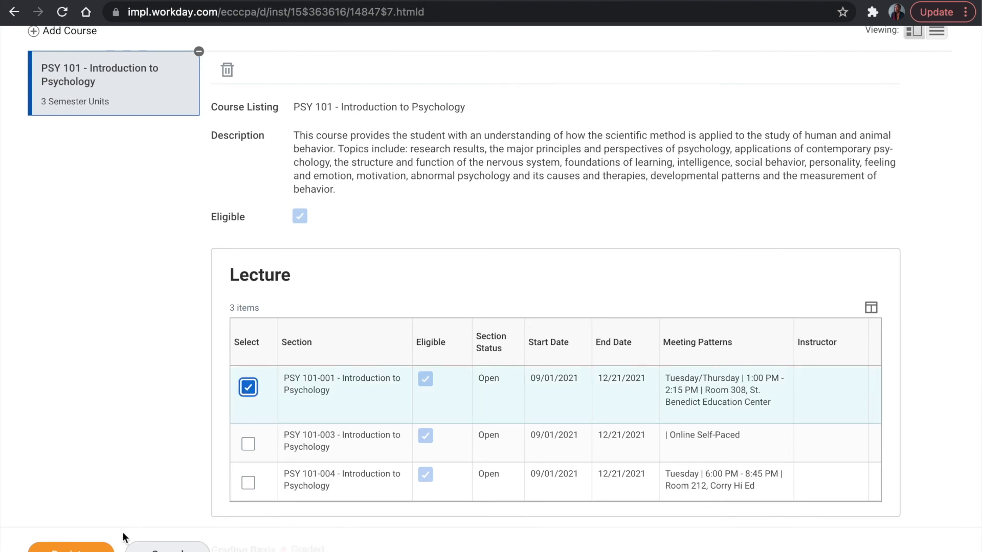
left_click(71, 547)
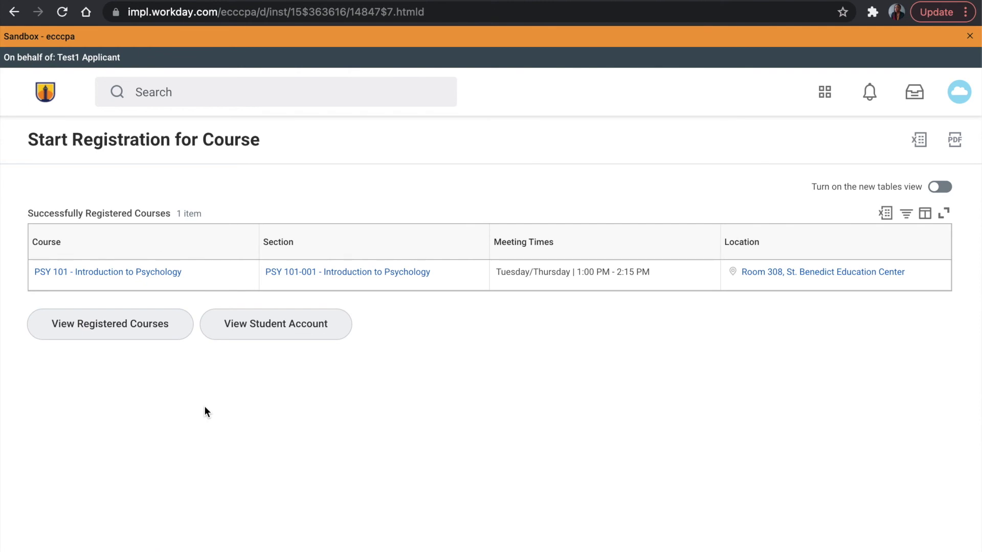
Show the View Registered Courses list with five courses totaling 13 units.
left_click(162, 339)
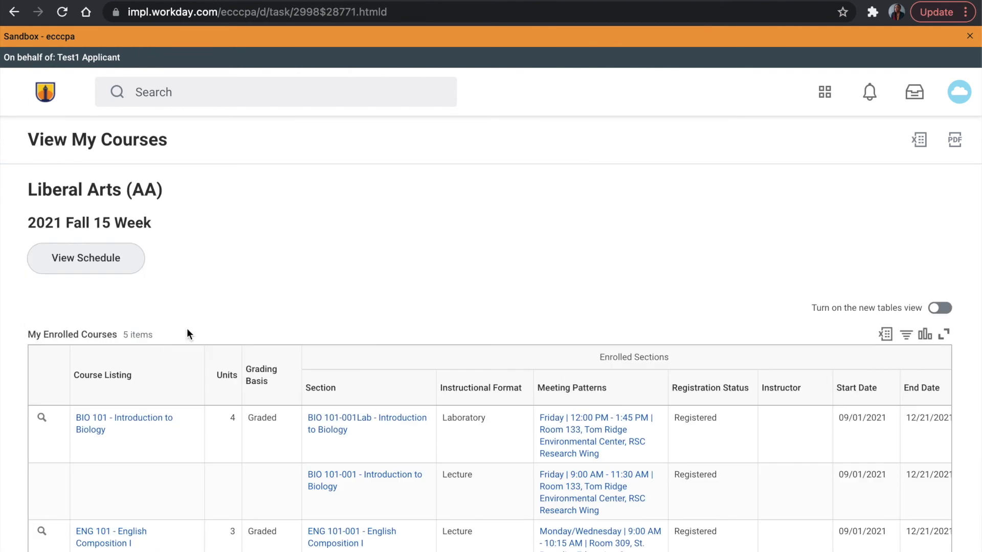
scroll(327, 292, "down", 2)
scroll(328, 292, "down", 2)
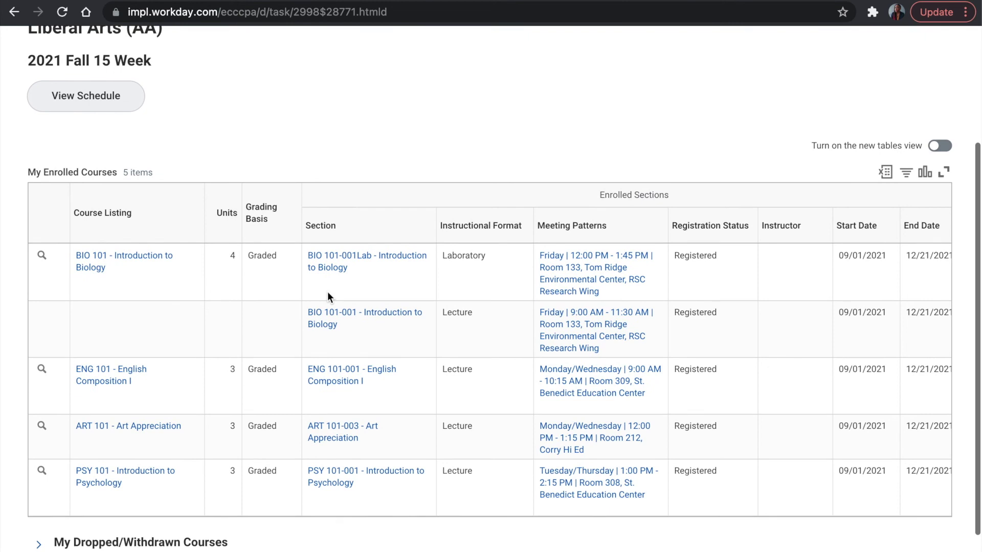
scroll(327, 292, "down", 1)
scroll(328, 291, "down", 1)
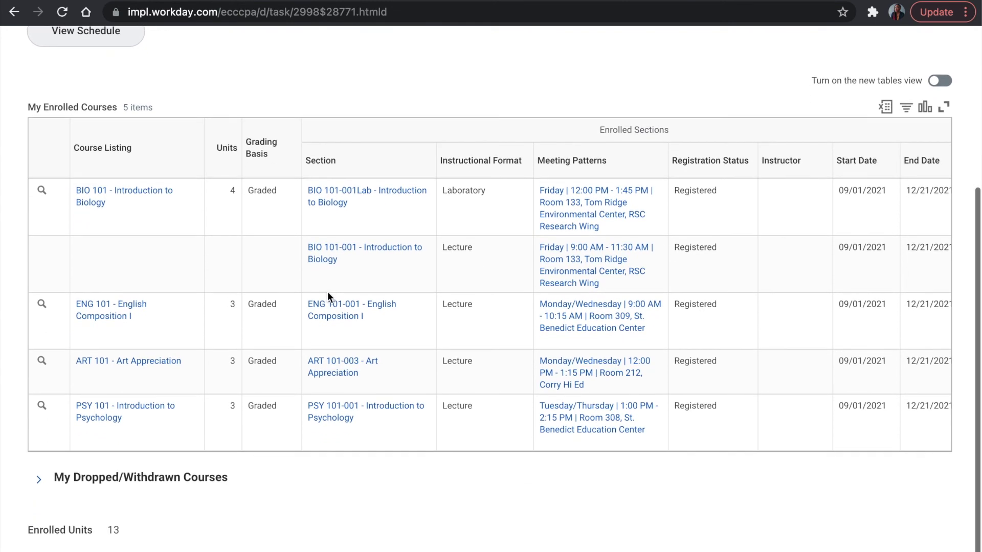
scroll(327, 292, "up", 2)
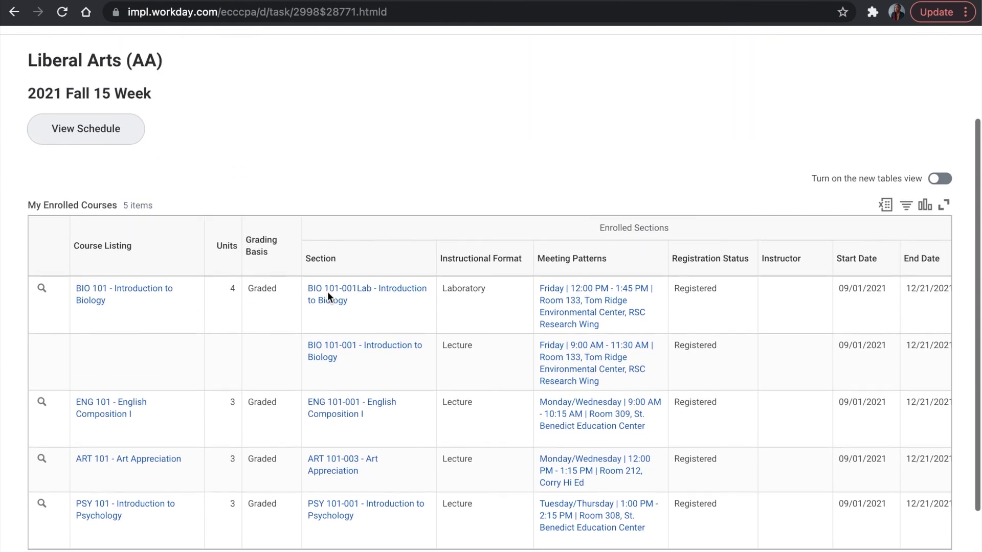
scroll(327, 292, "up", 1)
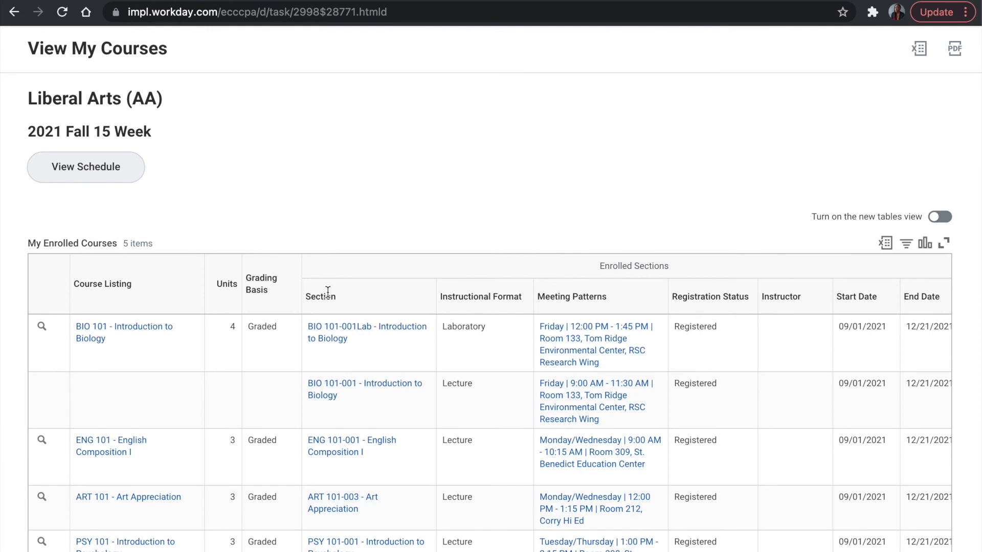
scroll(328, 291, "up", 1)
scroll(327, 291, "up", 1)
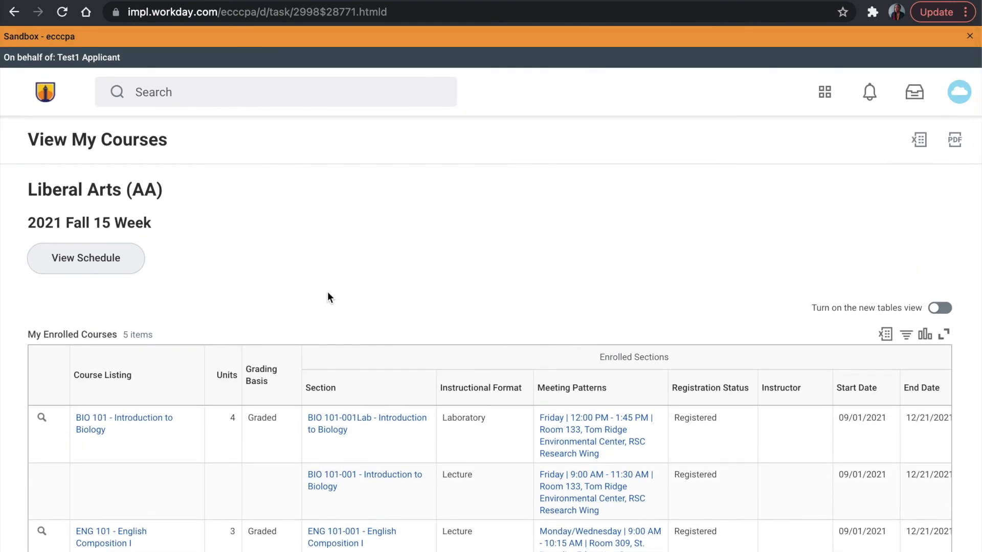
left_click(821, 100)
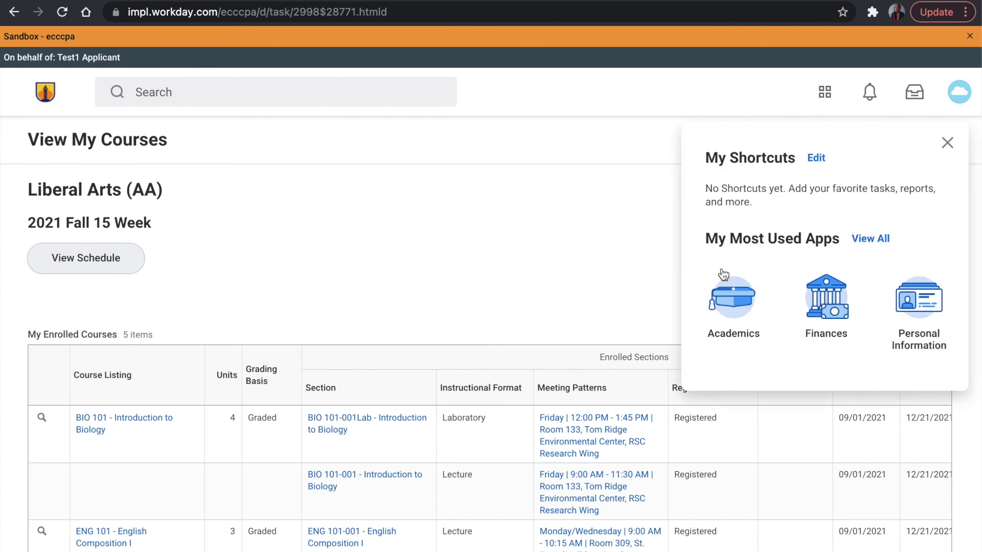
Return to the Academics app from the apps menu, dismissing a stray browser File menu.
left_click(729, 291)
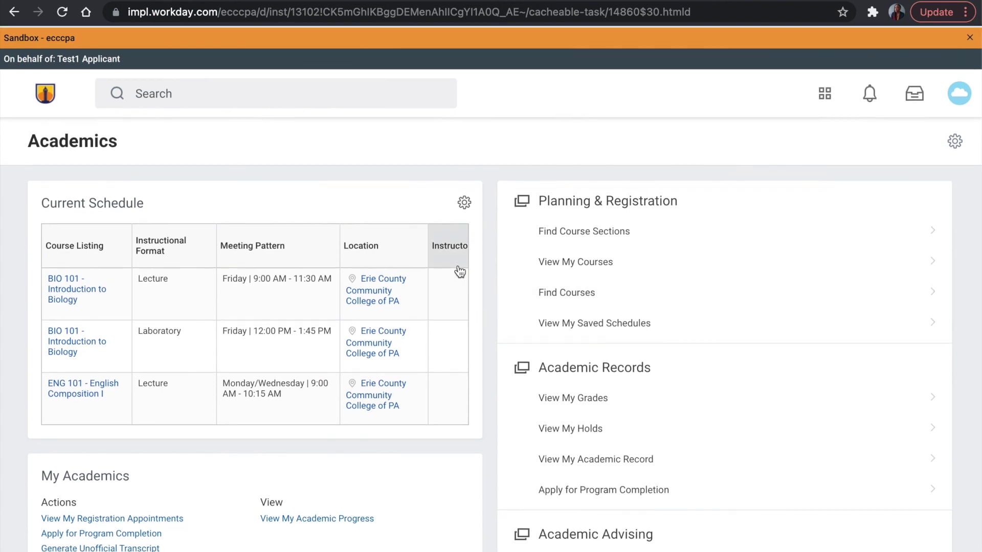
left_click(43, 0)
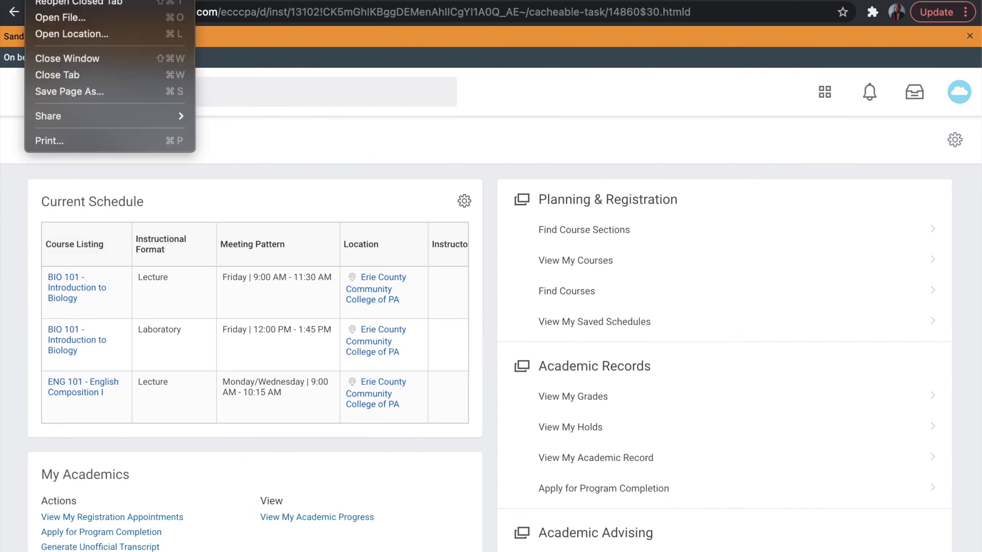
key("Escape")
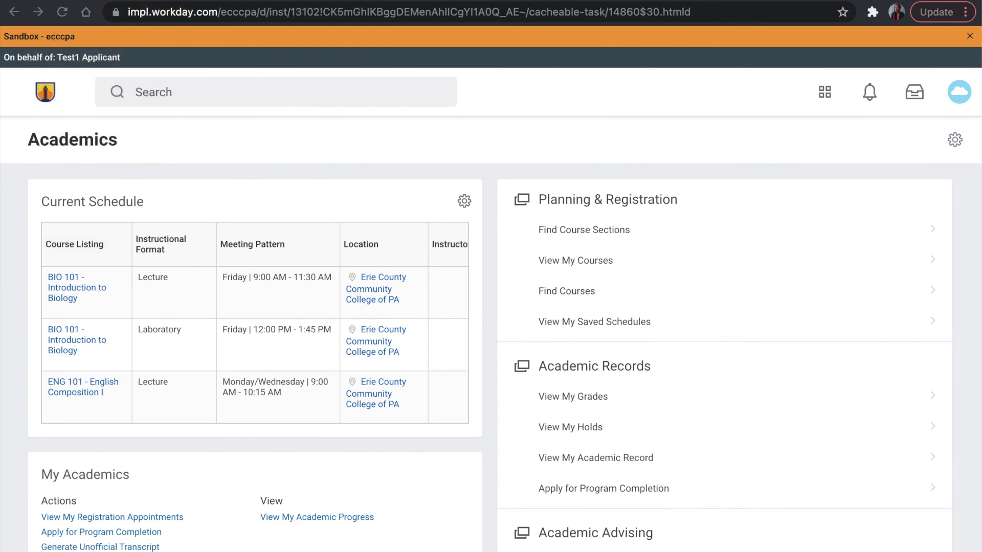